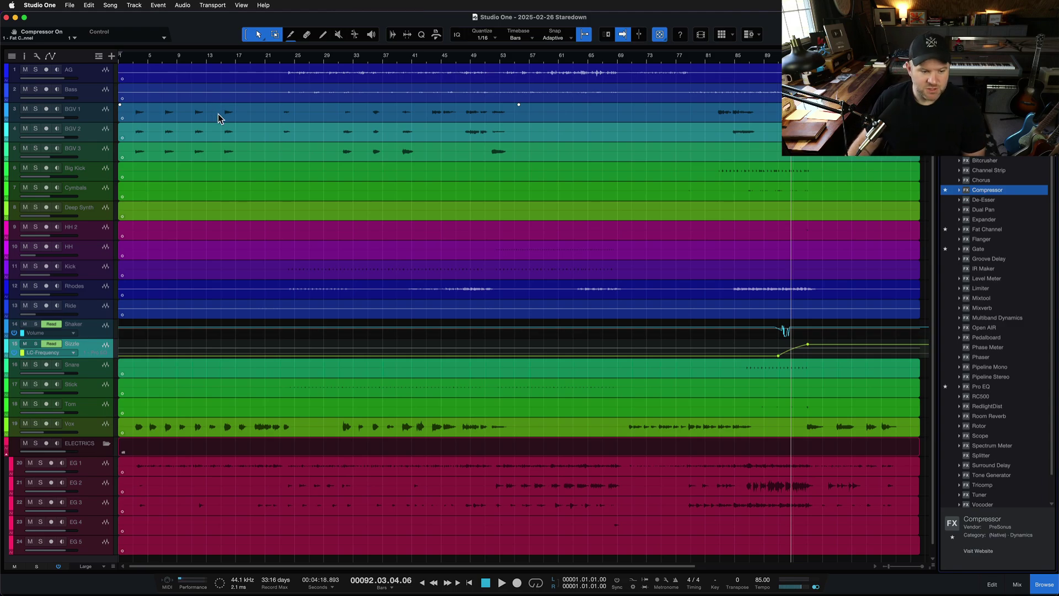
- Hide the effects browser to give the arrangement more room and save the song
{"action": "left_click", "coordinate": [217, 114]}
{"action": "key", "text": "F7"}
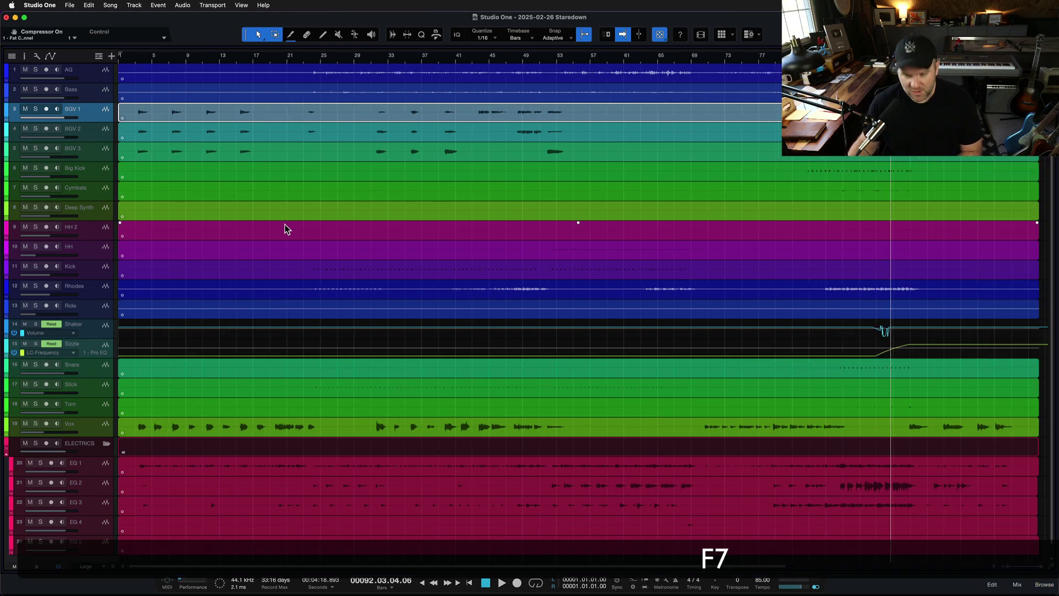
{"action": "key", "text": "super+s"}
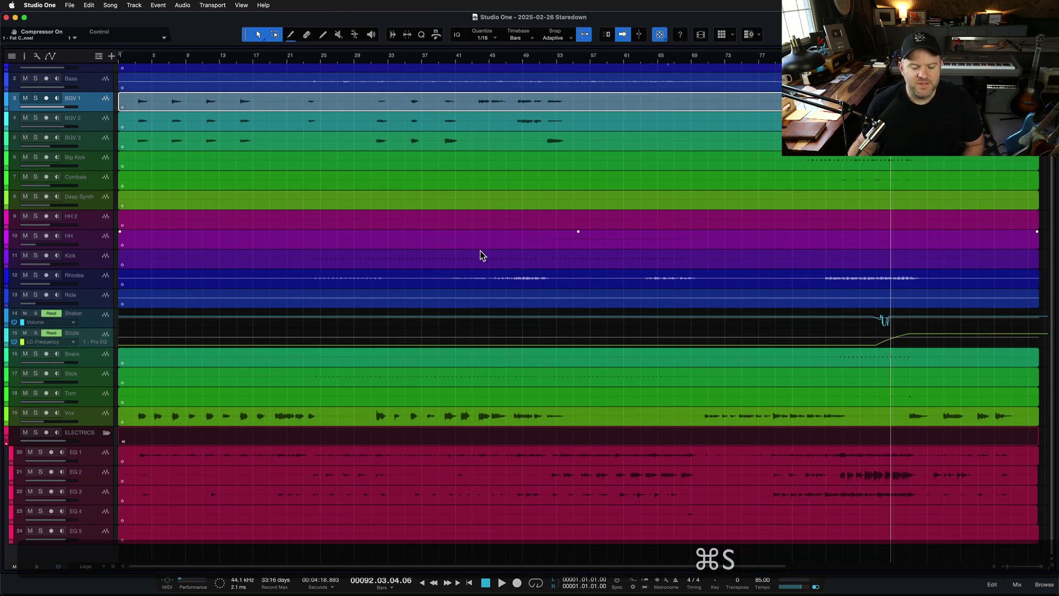
{"action": "key", "text": "w"}
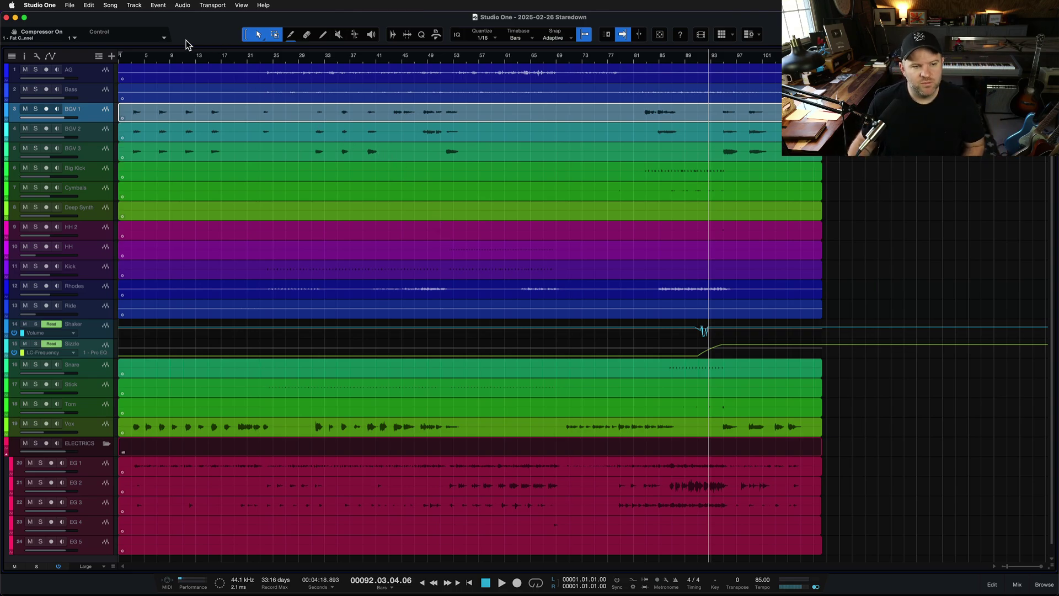
{"action": "key", "text": "super+s"}
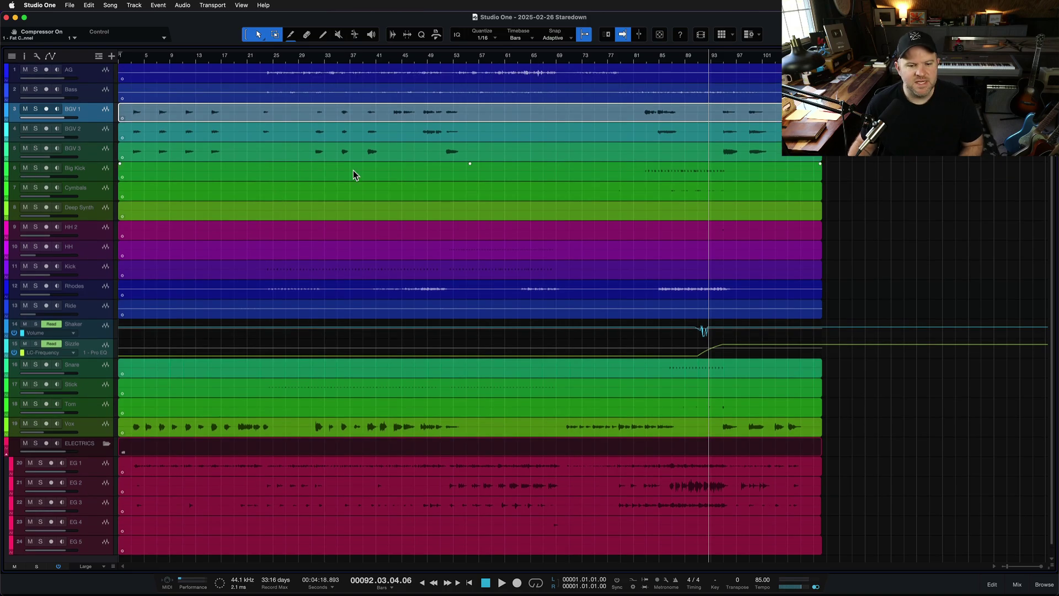
- Add a Limiter to the Main channel in the mixer and save the song
{"action": "key", "text": "F3"}
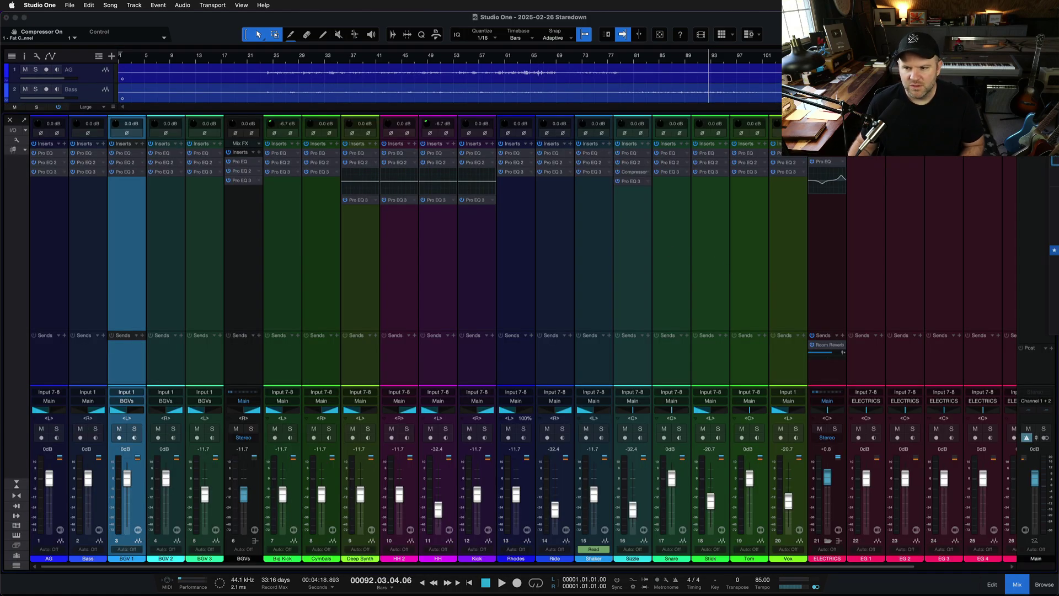
{"action": "key", "text": "Return"}
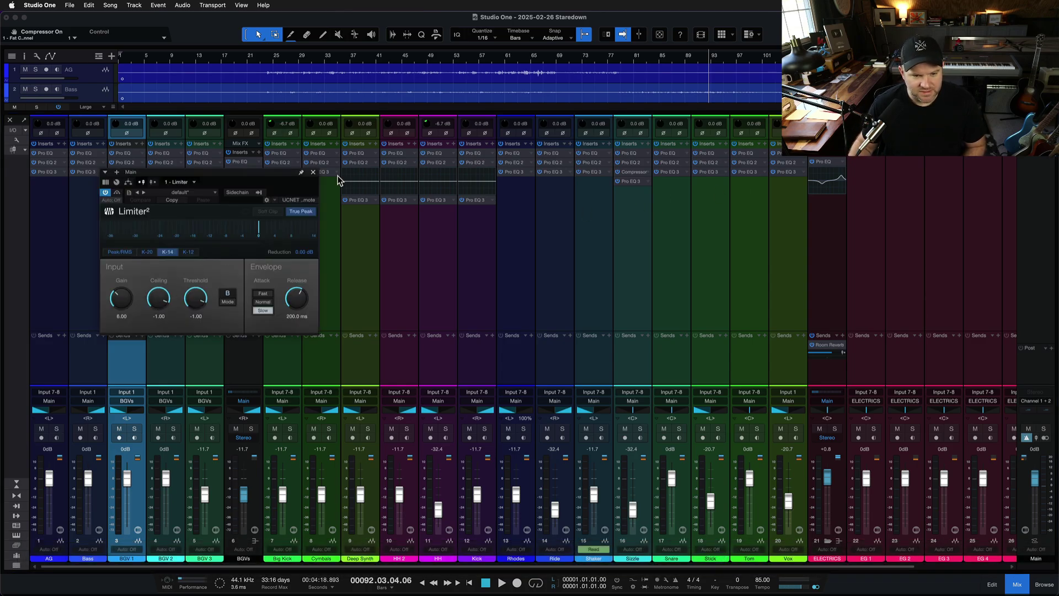
{"action": "left_click", "coordinate": [313, 172]}
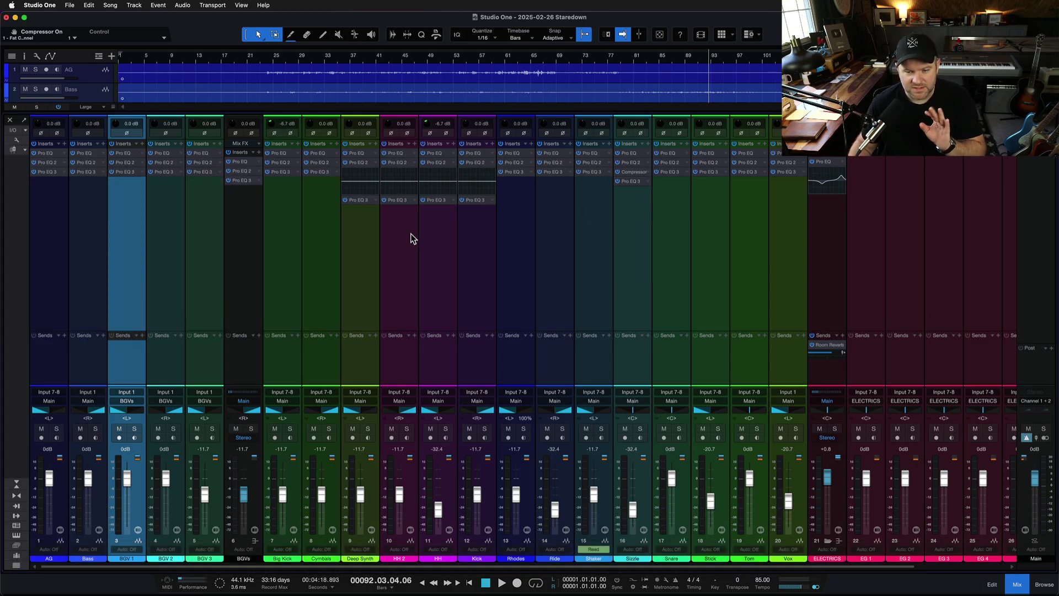
{"action": "key", "text": "super+s"}
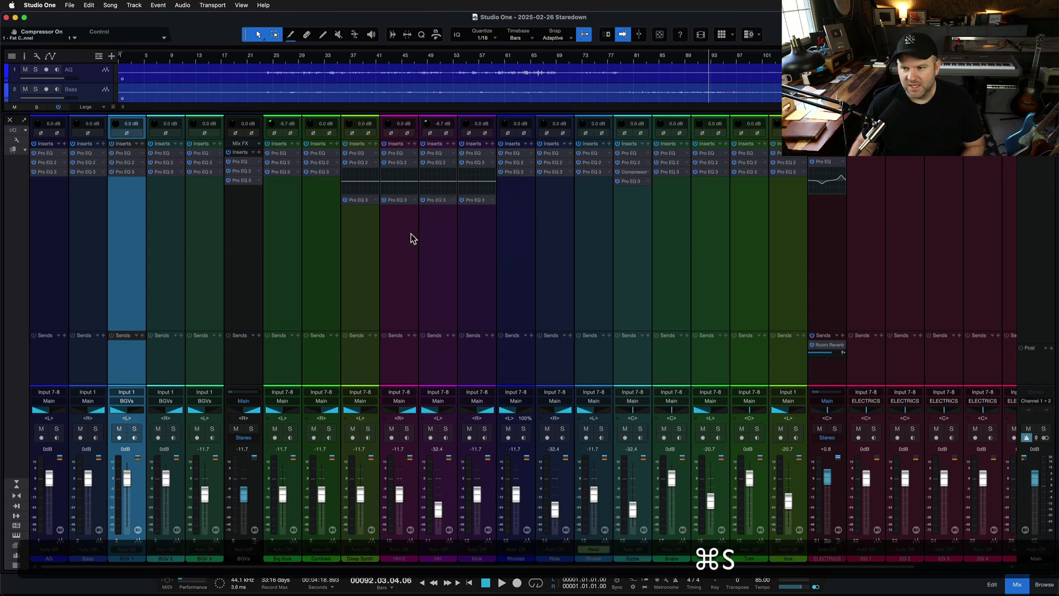
{"action": "key", "text": "F3"}
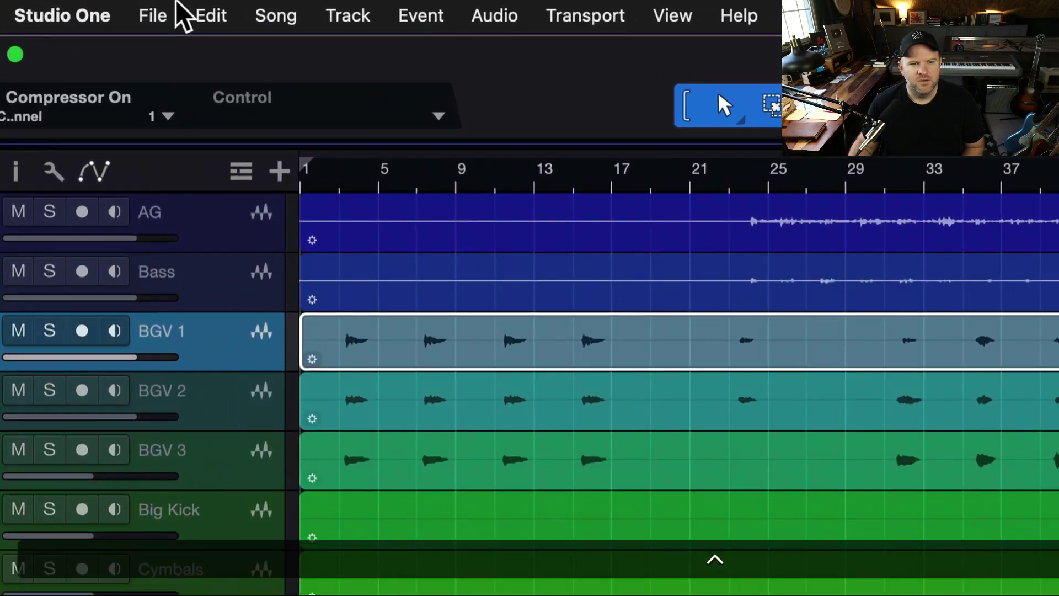
- Add the song to a new mastering project named MY NEW EP
{"action": "left_click", "coordinate": [120, 5]}
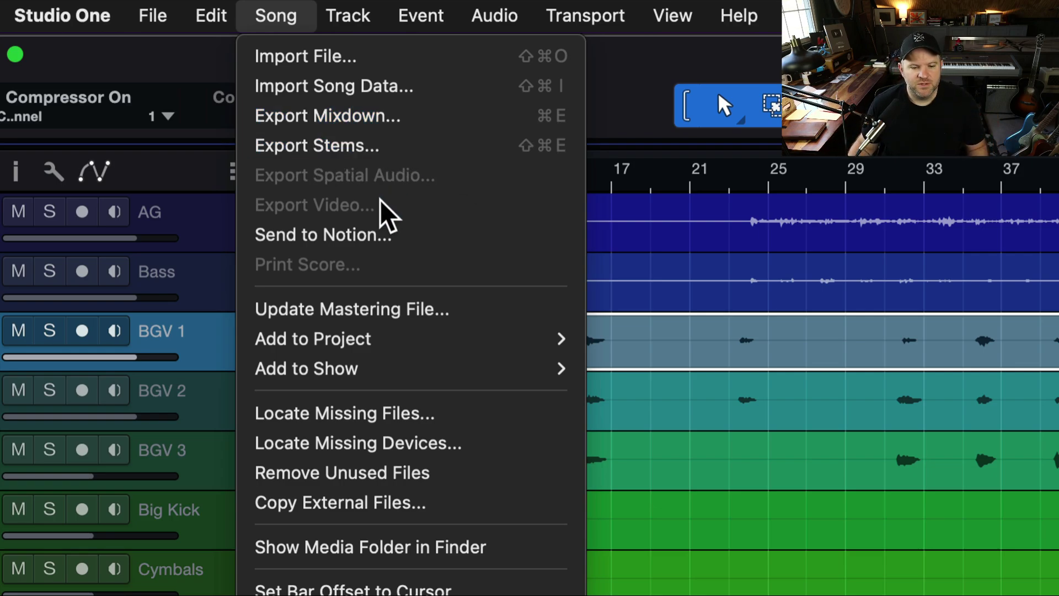
{"action": "mouse_move", "coordinate": [329, 338]}
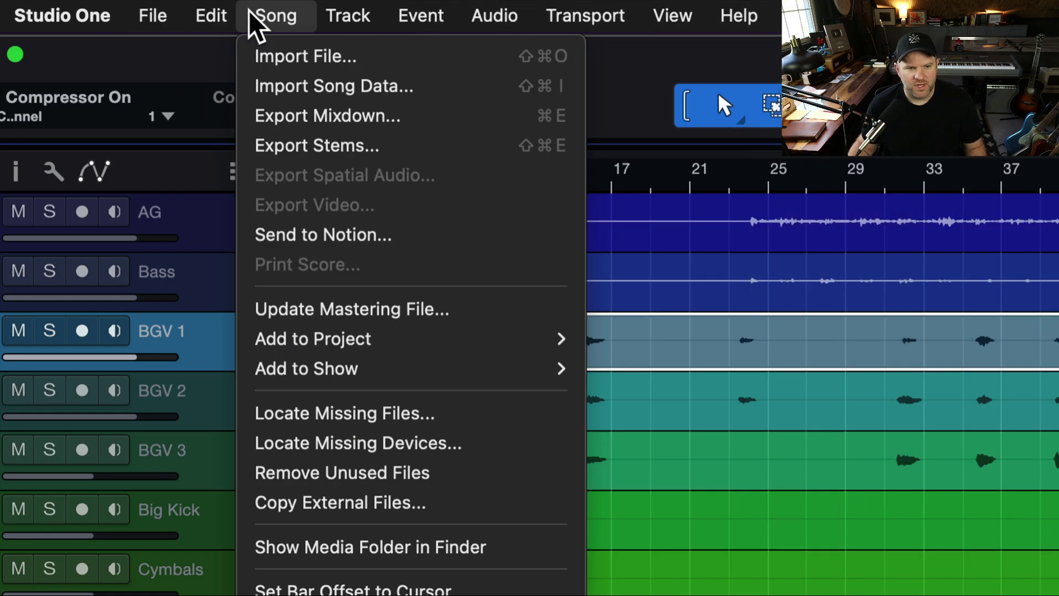
{"action": "mouse_move", "coordinate": [293, 345]}
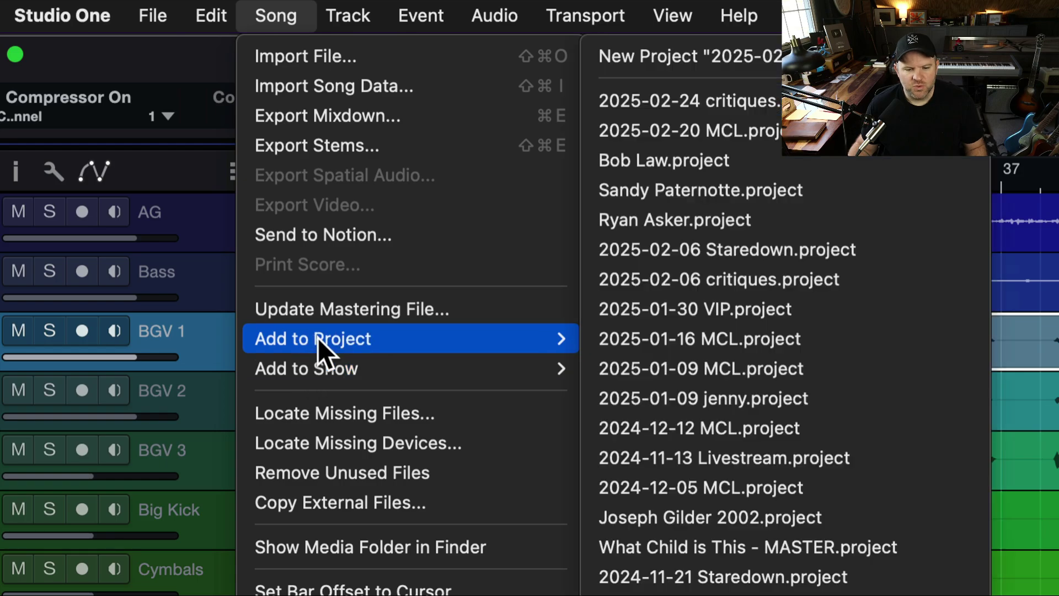
{"action": "left_click", "coordinate": [709, 63]}
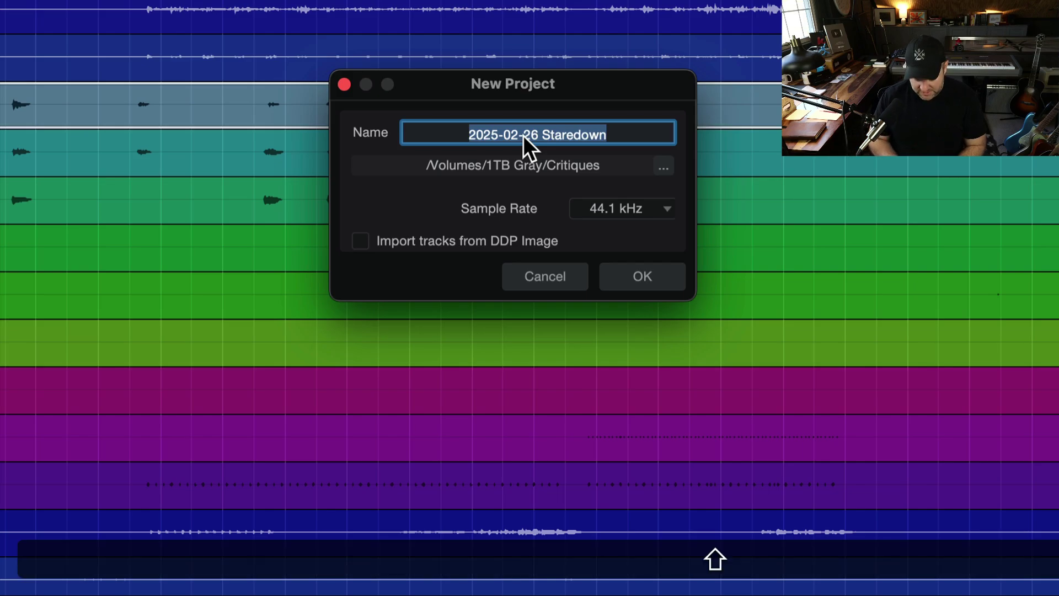
{"action": "type", "text": "MY NEW EP"}
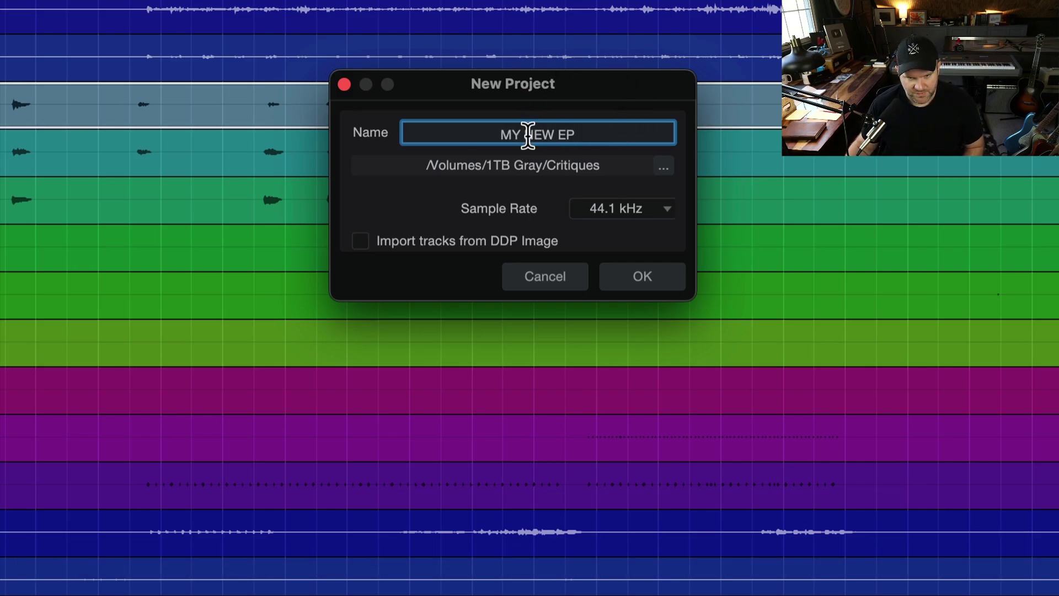
{"action": "left_click", "coordinate": [635, 273]}
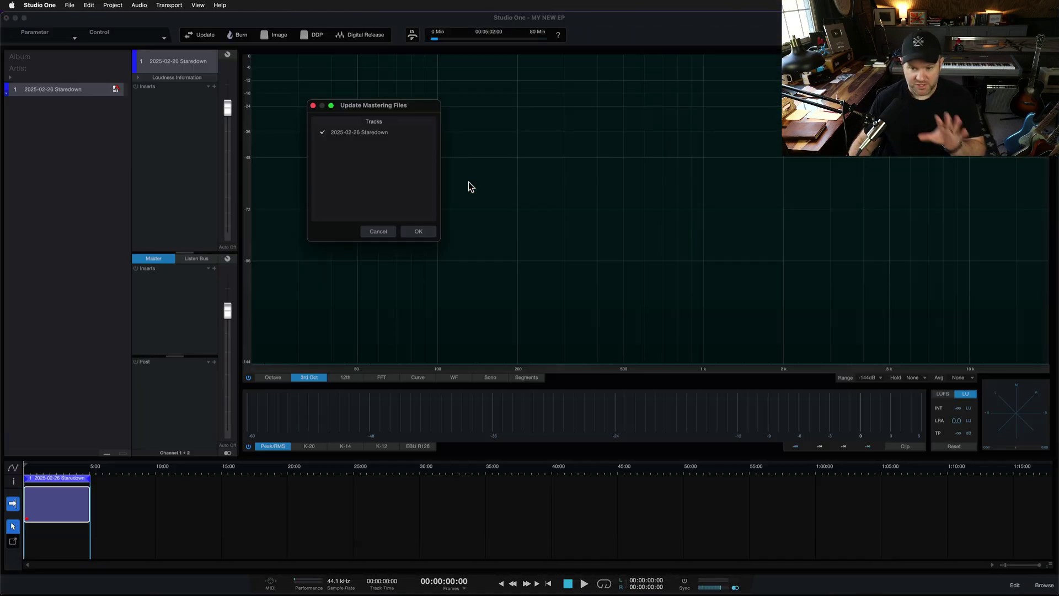
- Update the mastering file for the 2025-02-26 Staredown track
{"action": "key", "text": "ctrl"}
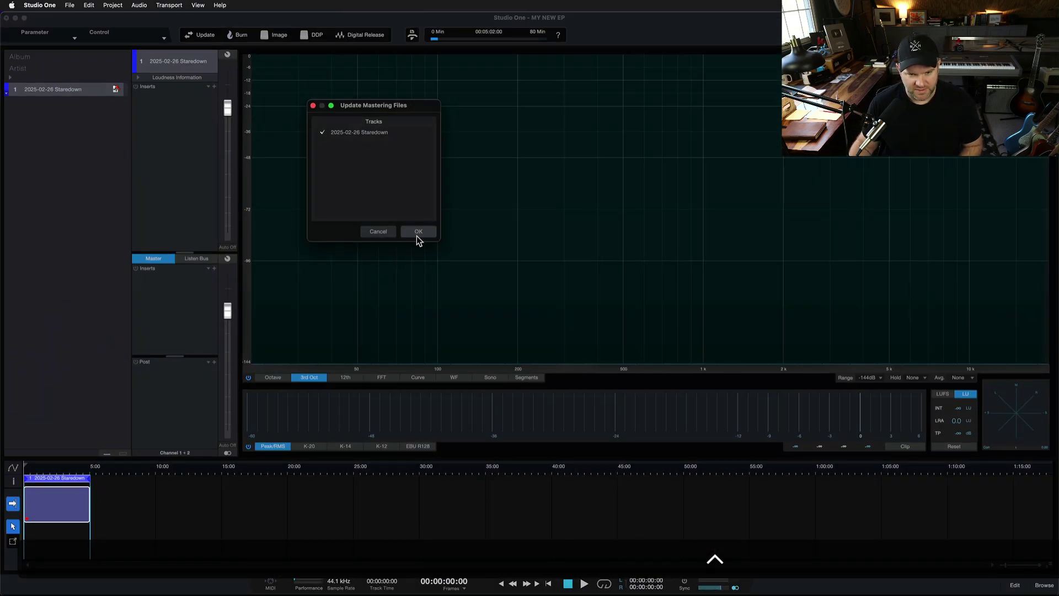
{"action": "left_click", "coordinate": [417, 232]}
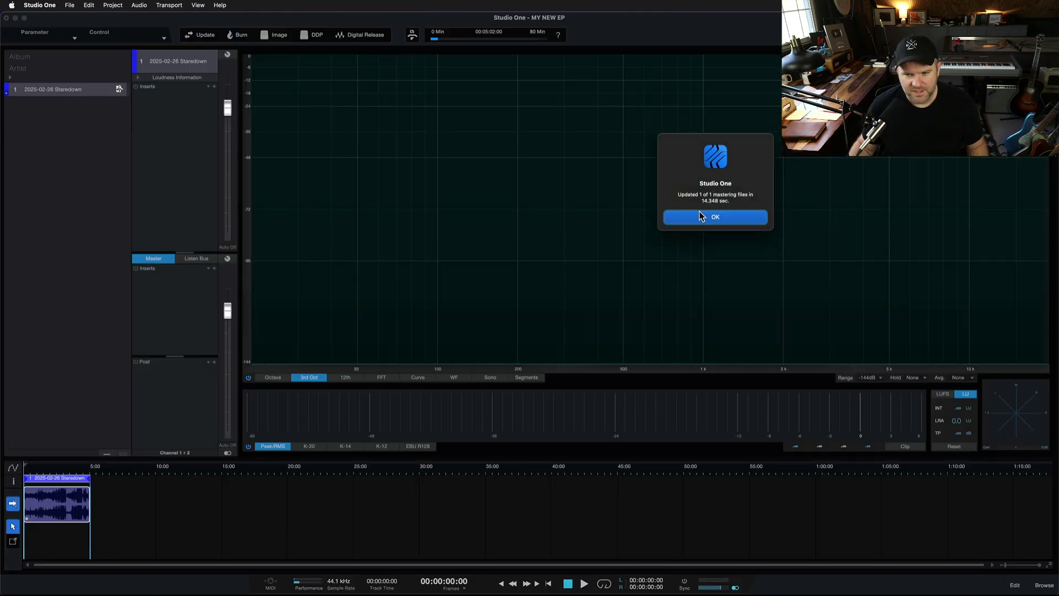
{"action": "left_click", "coordinate": [712, 218]}
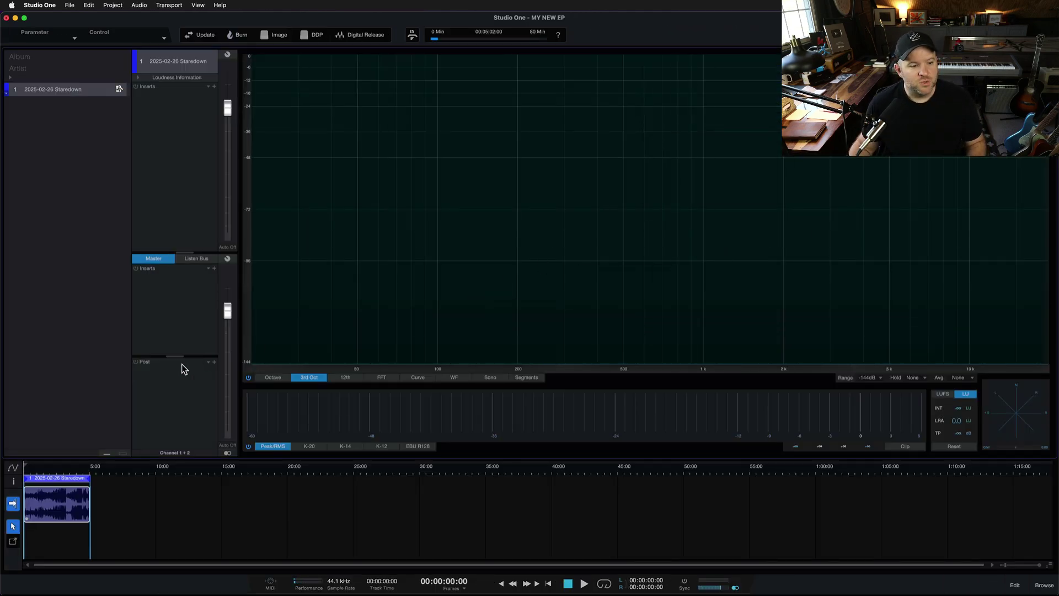
- Save the MY NEW EP project and close it to return to the song
{"action": "scroll", "coordinate": [57, 497], "scroll_direction": "up", "scroll_amount": 1}
{"action": "scroll", "coordinate": [57, 498], "scroll_direction": "up", "scroll_amount": 3}
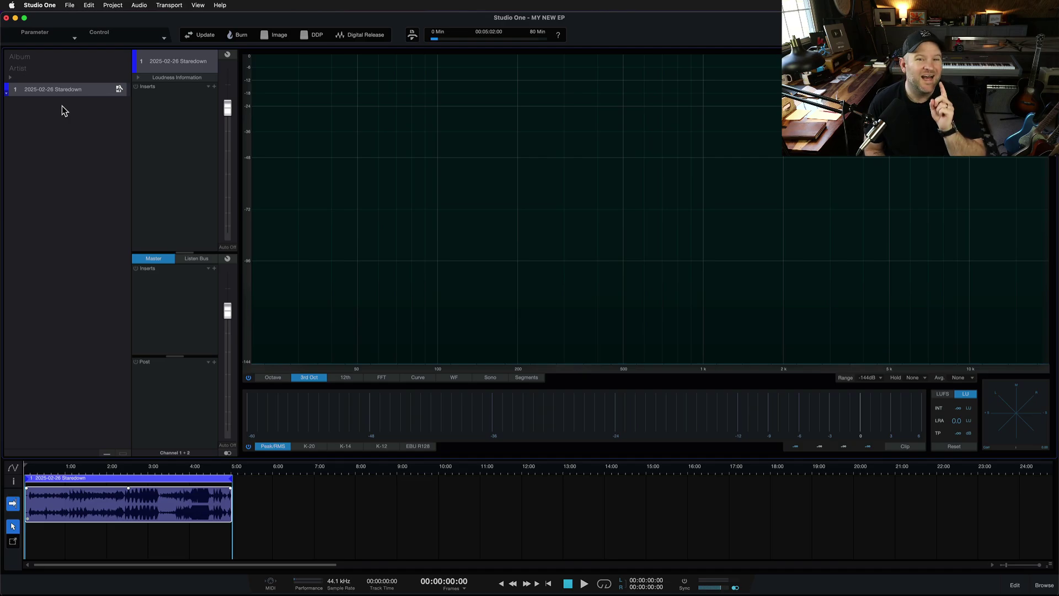
{"action": "key", "text": "super+s"}
{"action": "key", "text": "super+w"}
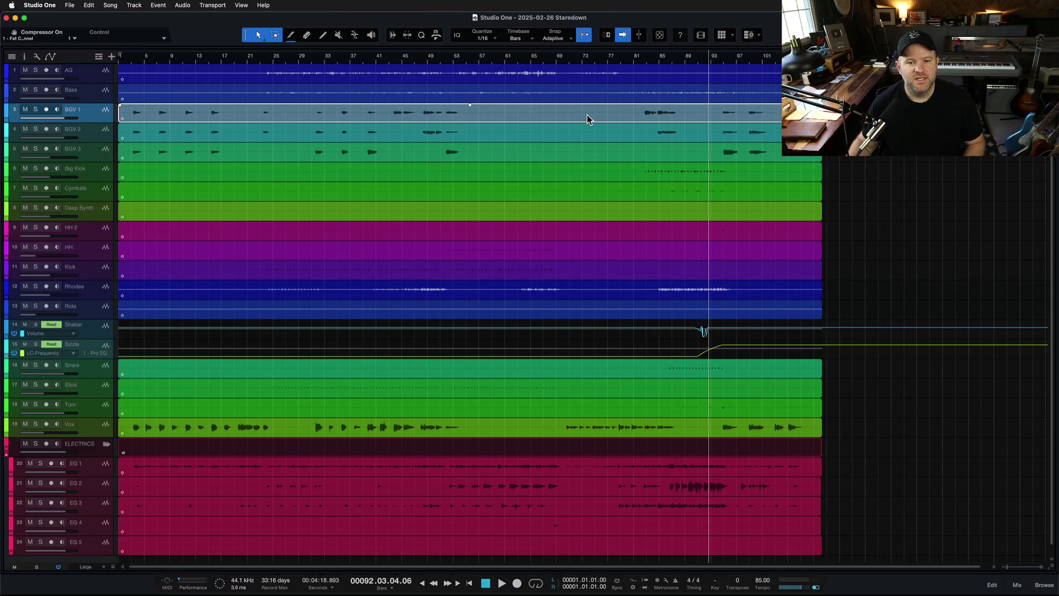
- Remove all insert effects from the mixer channels BGVs through Sizzle
{"action": "left_click", "coordinate": [447, 136]}
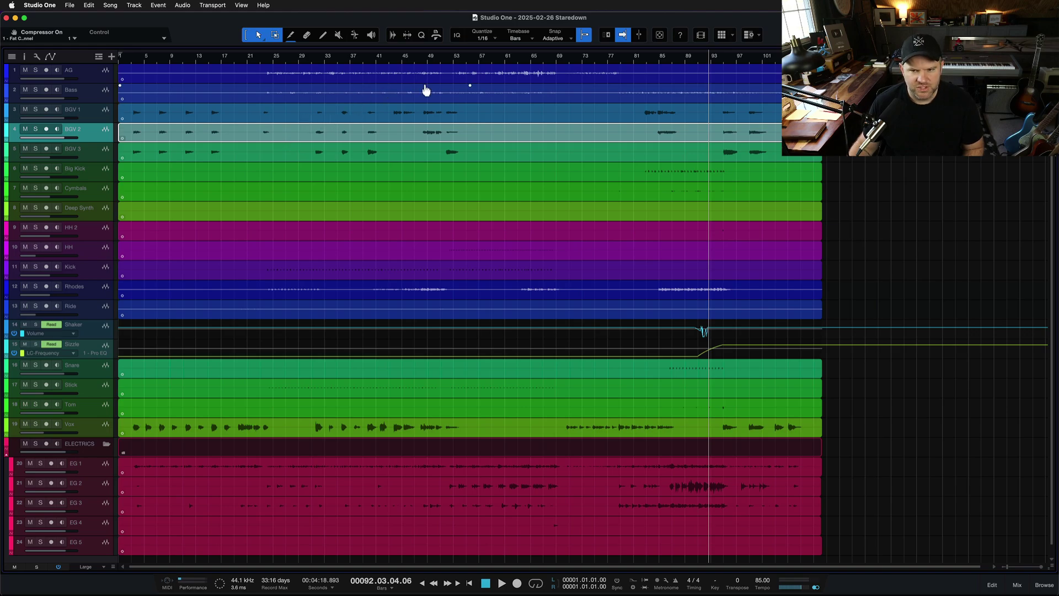
{"action": "scroll", "coordinate": [524, 90], "scroll_direction": "down", "scroll_amount": 1}
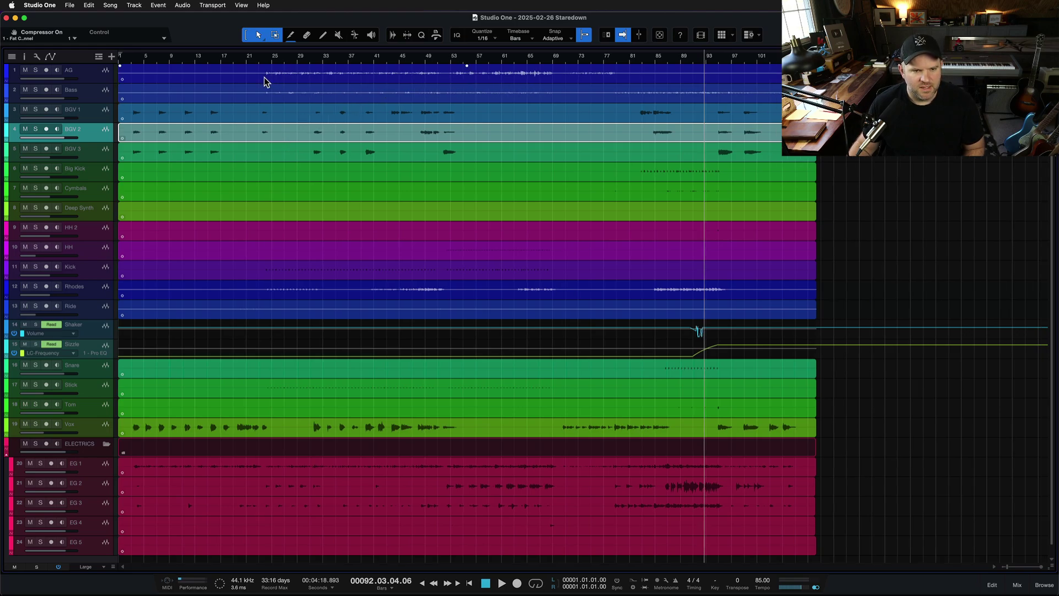
{"action": "key", "text": "F3"}
{"action": "left_click", "coordinate": [573, 218]}
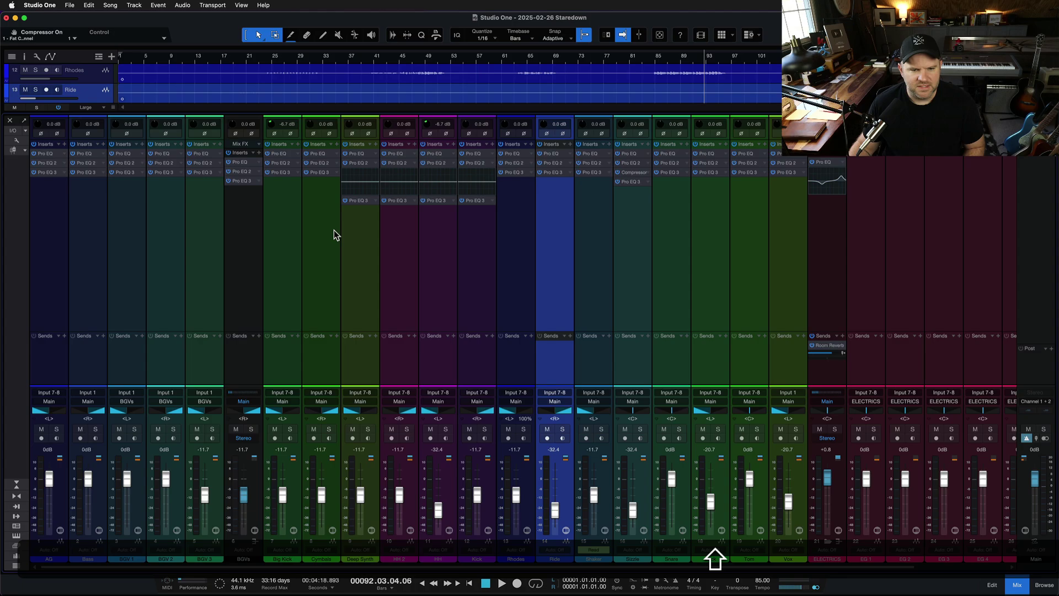
{"action": "left_click", "coordinate": [252, 233], "text": "shift"}
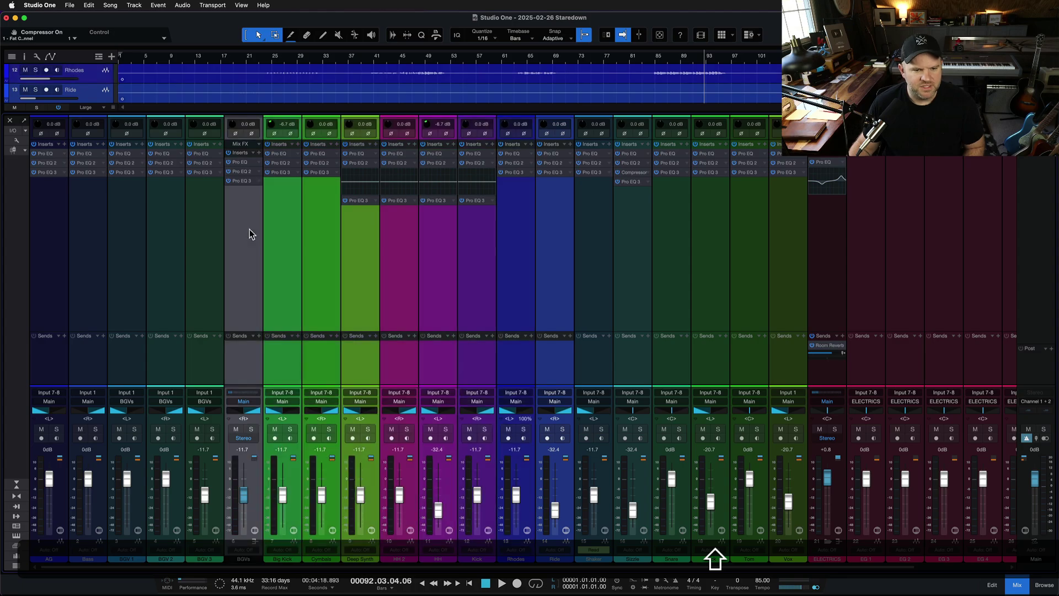
{"action": "left_click", "coordinate": [244, 161], "text": "super"}
{"action": "left_click", "coordinate": [243, 201]}
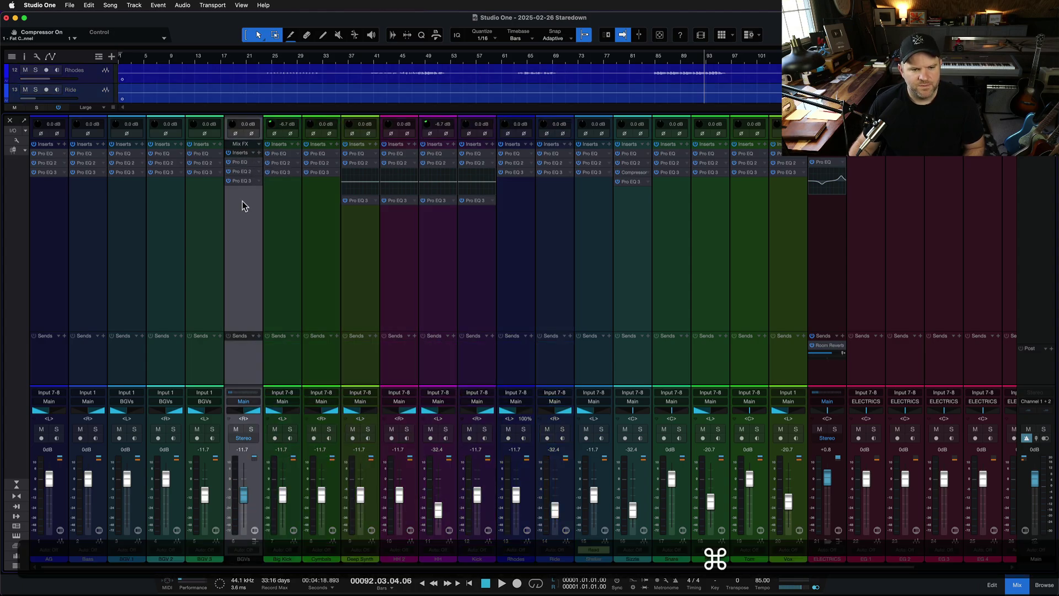
{"action": "left_click", "coordinate": [637, 212], "text": "shift"}
{"action": "left_click", "coordinate": [642, 144]}
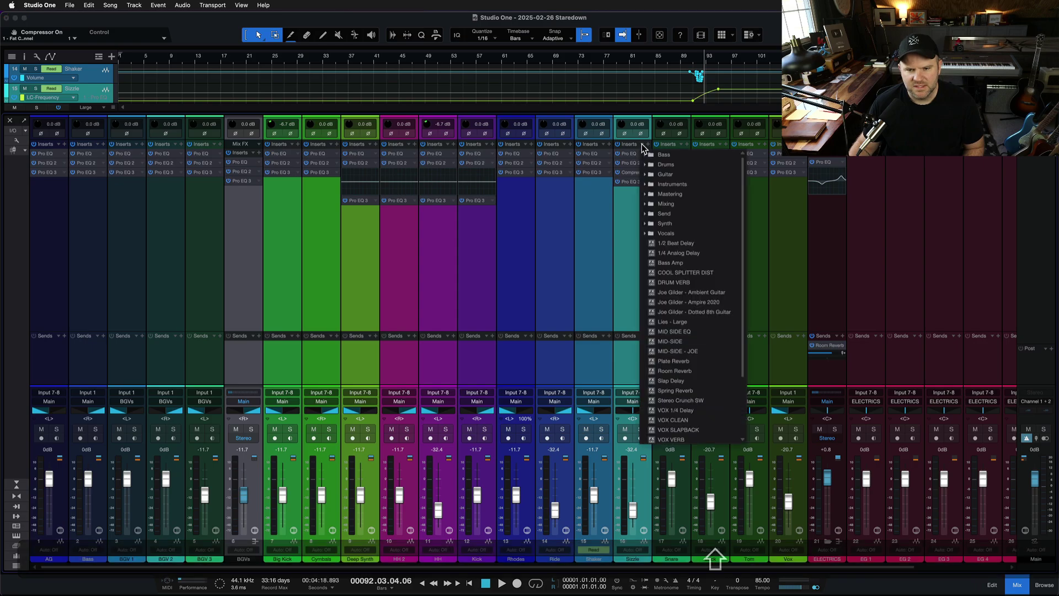
{"action": "left_click", "coordinate": [688, 438]}
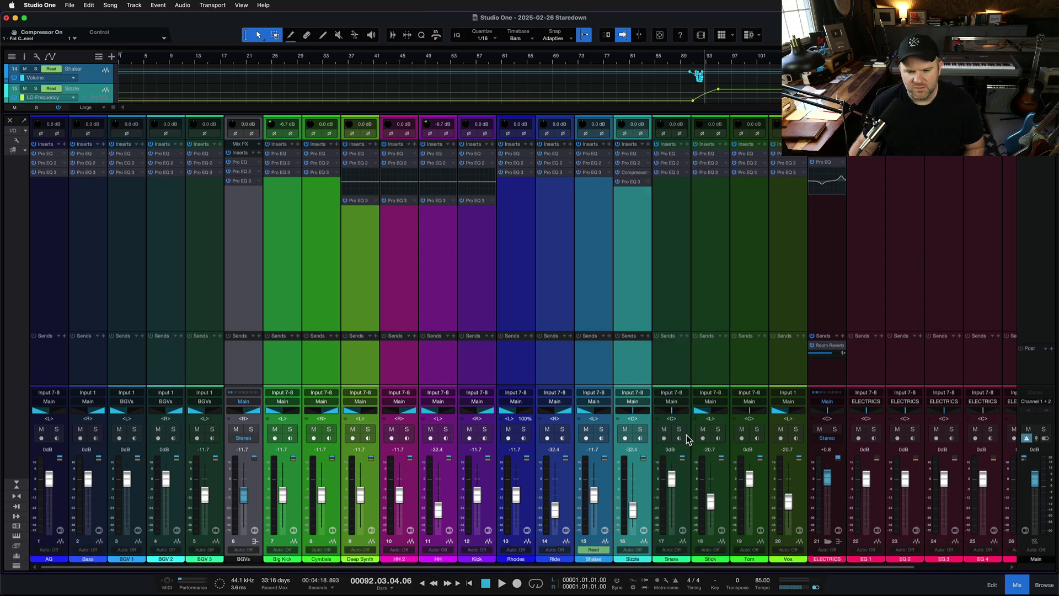
{"action": "key", "text": "super+s"}
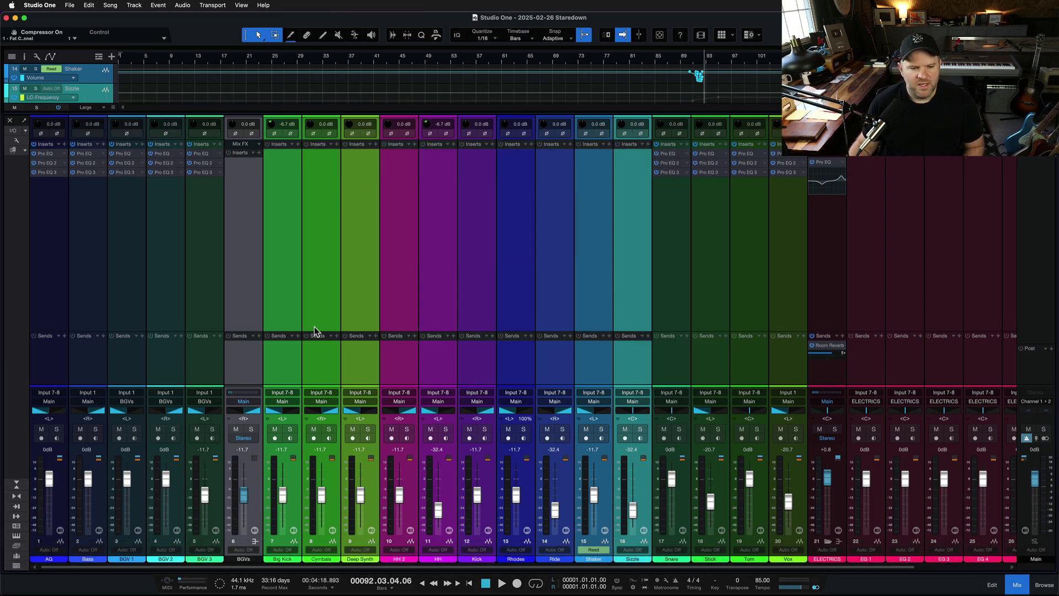
- Raise the selected channels' faders together until BGVs is at +1.8 dB, and save and close the song
{"action": "left_click_drag", "start_coordinate": [243, 493], "coordinate": [250, 472]}
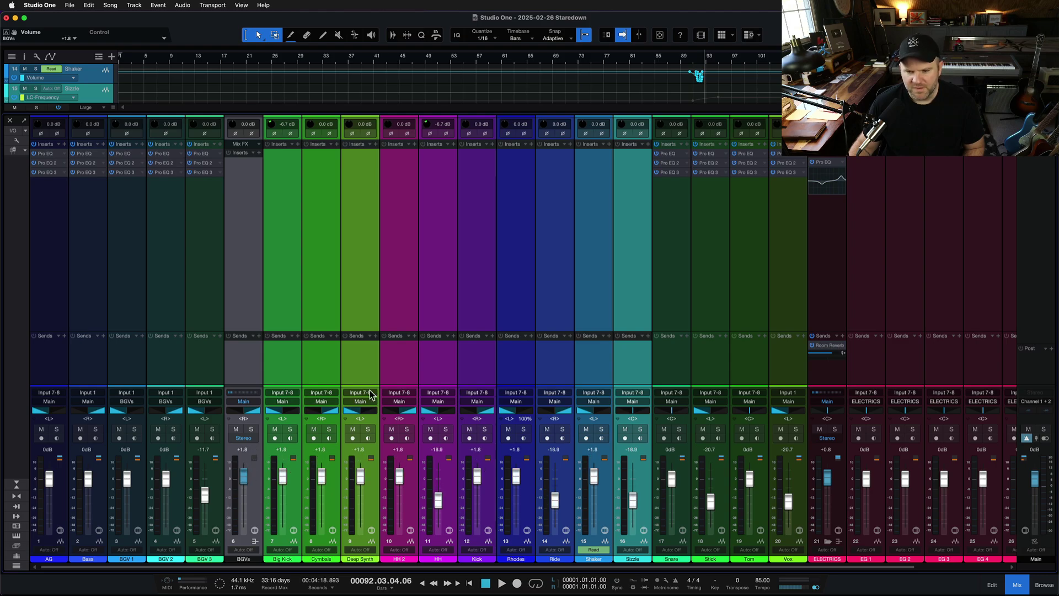
{"action": "key", "text": "super+s"}
{"action": "key", "text": "super+w"}
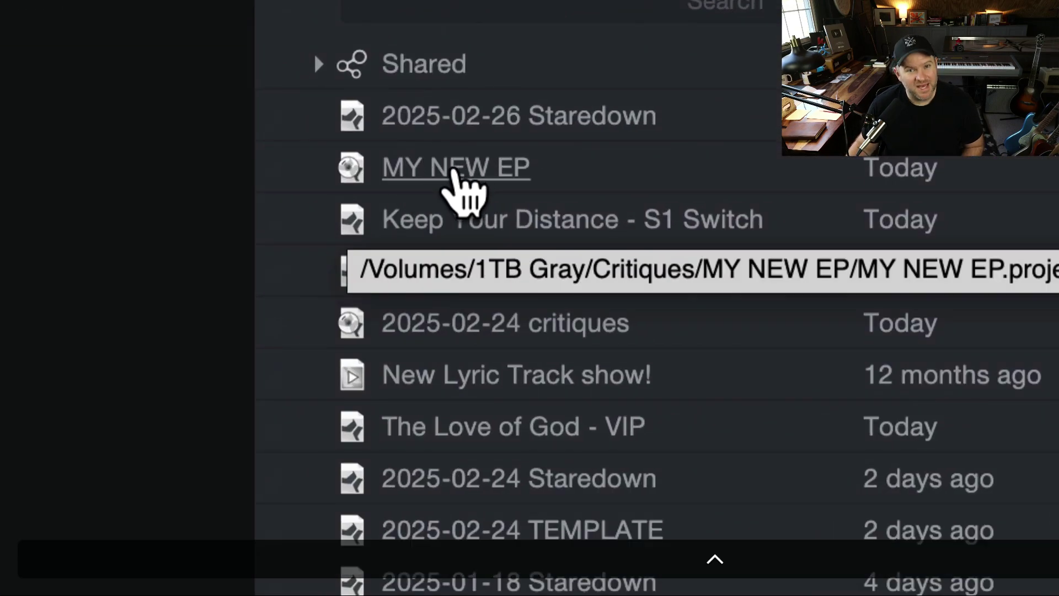
- Reopen the MY NEW EP project and update the mastering file for the 2025-02-26 Staredown track
{"action": "right_click", "coordinate": [453, 166]}
{"action": "left_click", "coordinate": [457, 164]}
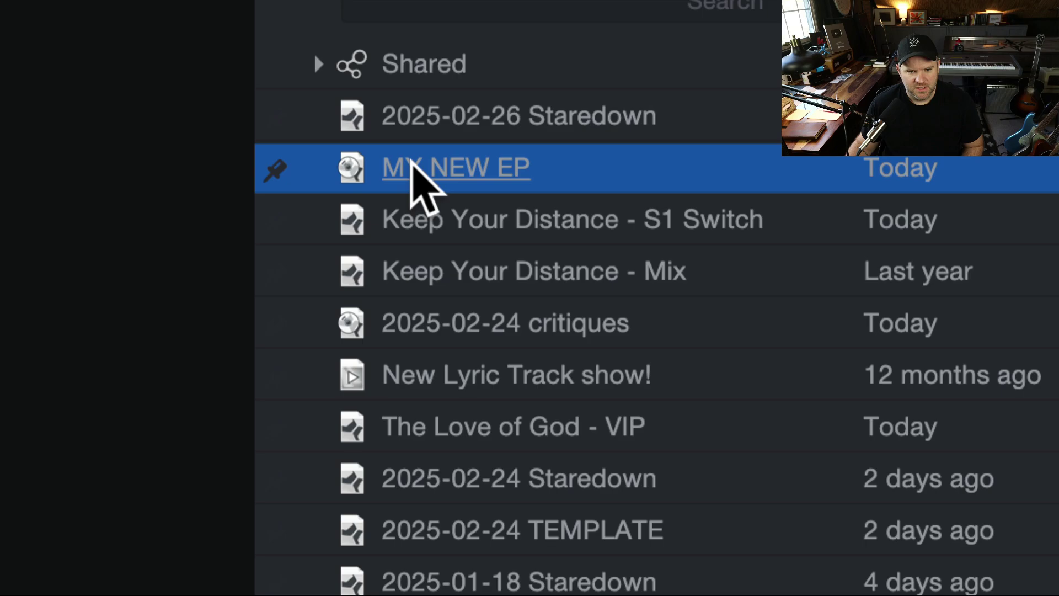
{"action": "left_click", "coordinate": [415, 163]}
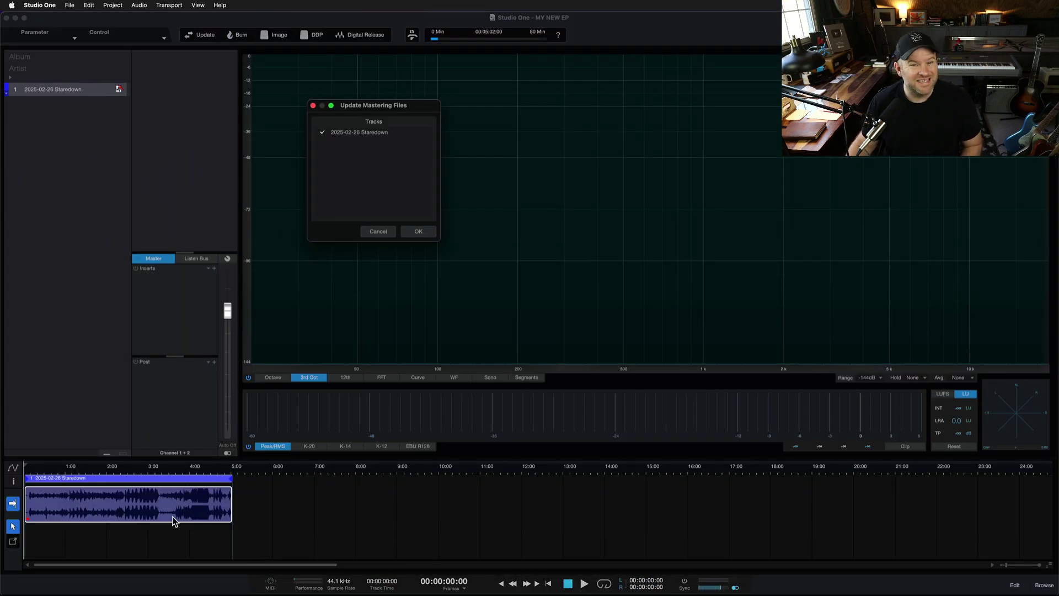
{"action": "left_click", "coordinate": [417, 232]}
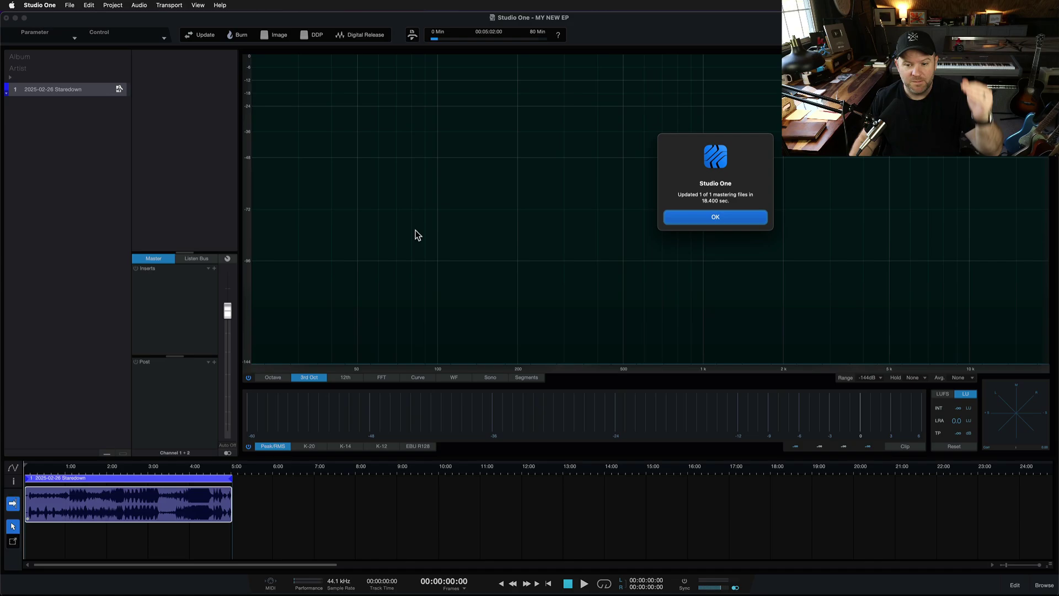
{"action": "left_click", "coordinate": [727, 221]}
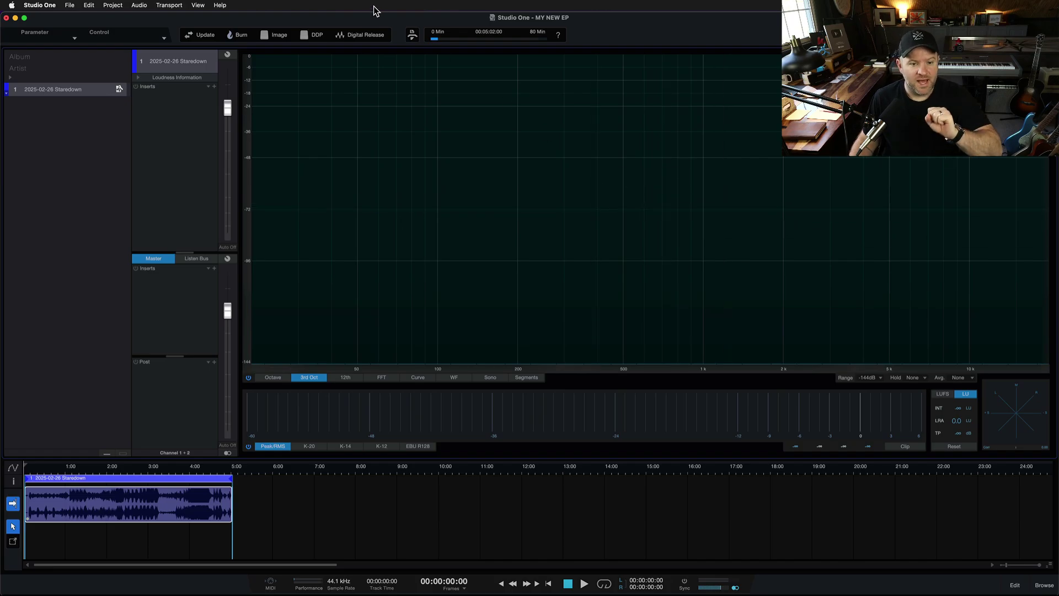
- Review the digital release location, format, loudness and publishing options for the project, and cancel without exporting
{"action": "left_click", "coordinate": [364, 37]}
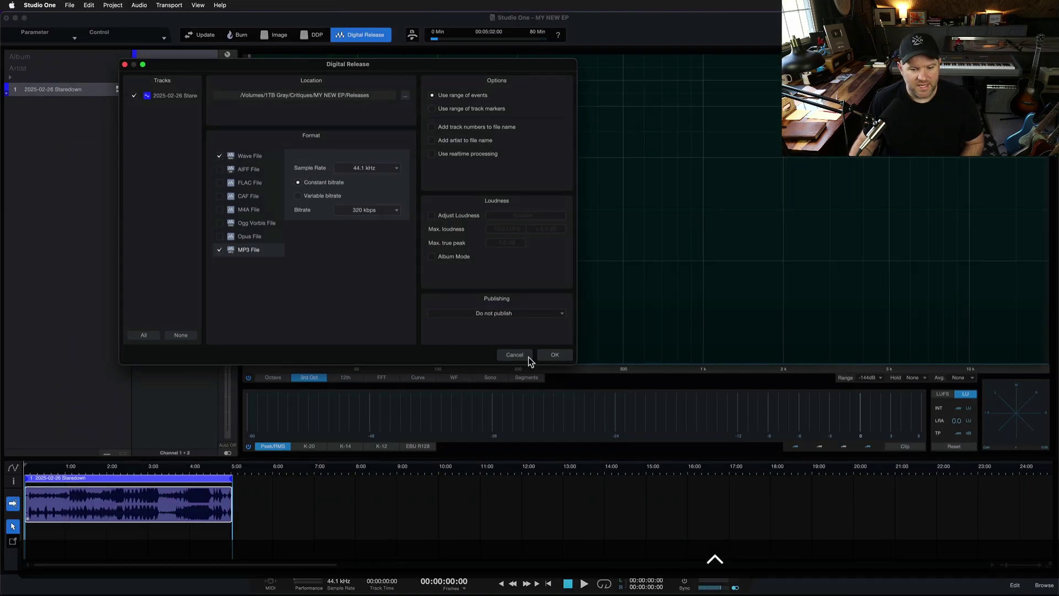
{"action": "left_click", "coordinate": [527, 356]}
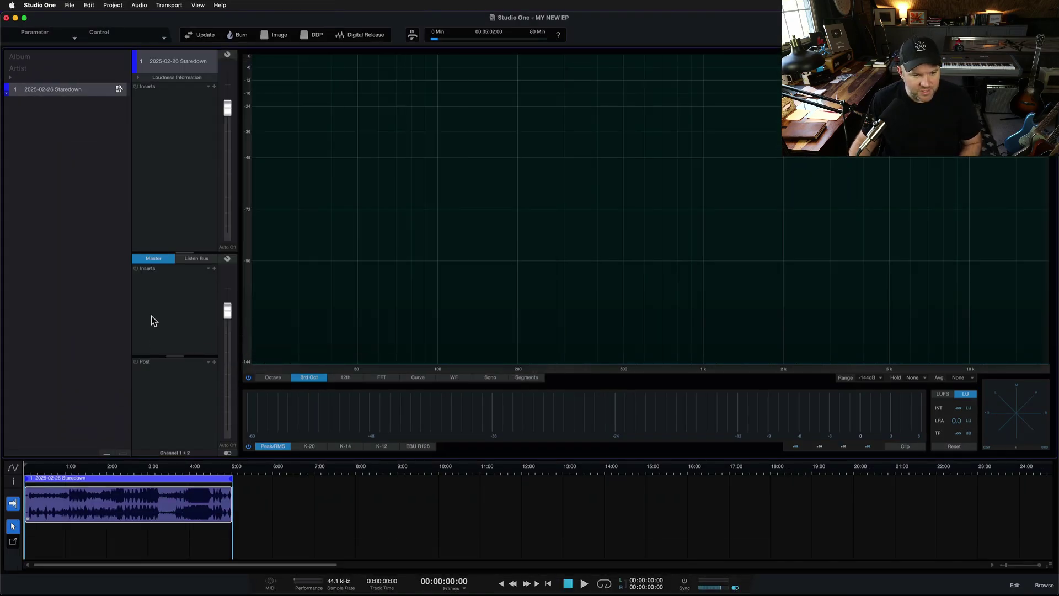
- Insert a Limiter on the master channel with its gain at 6.00 and ceiling at -1.00, and save the project
{"action": "left_click", "coordinate": [215, 268]}
{"action": "type", "text": "limit"}
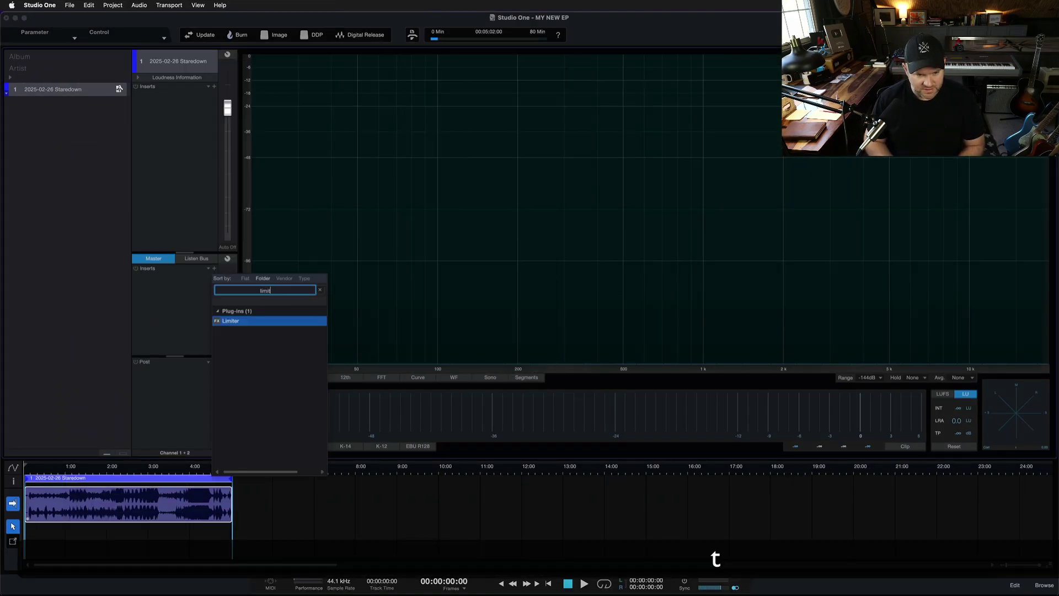
{"action": "key", "text": "Return"}
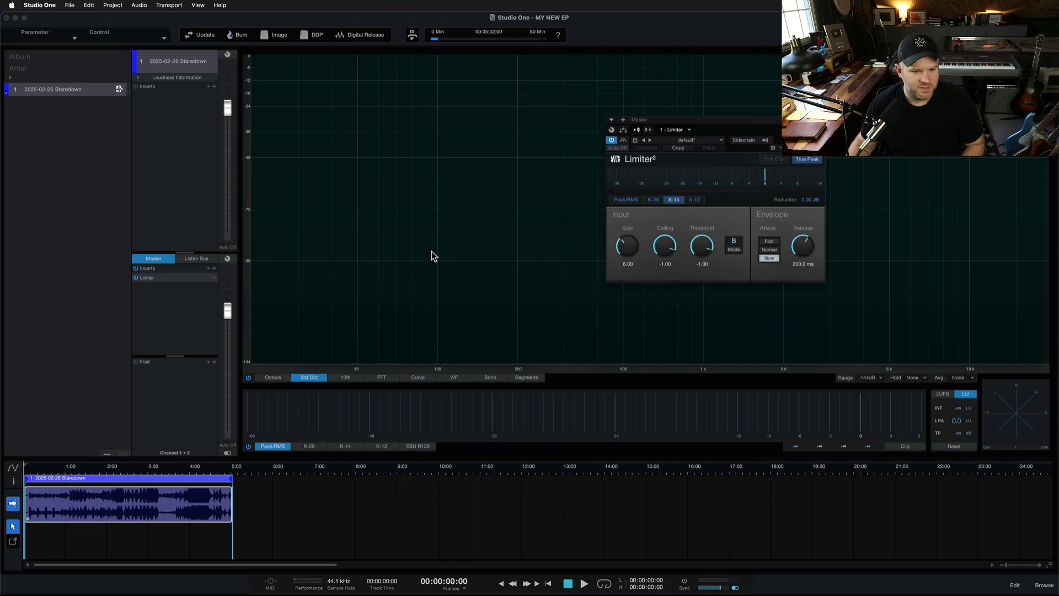
{"action": "key", "text": "super+s"}
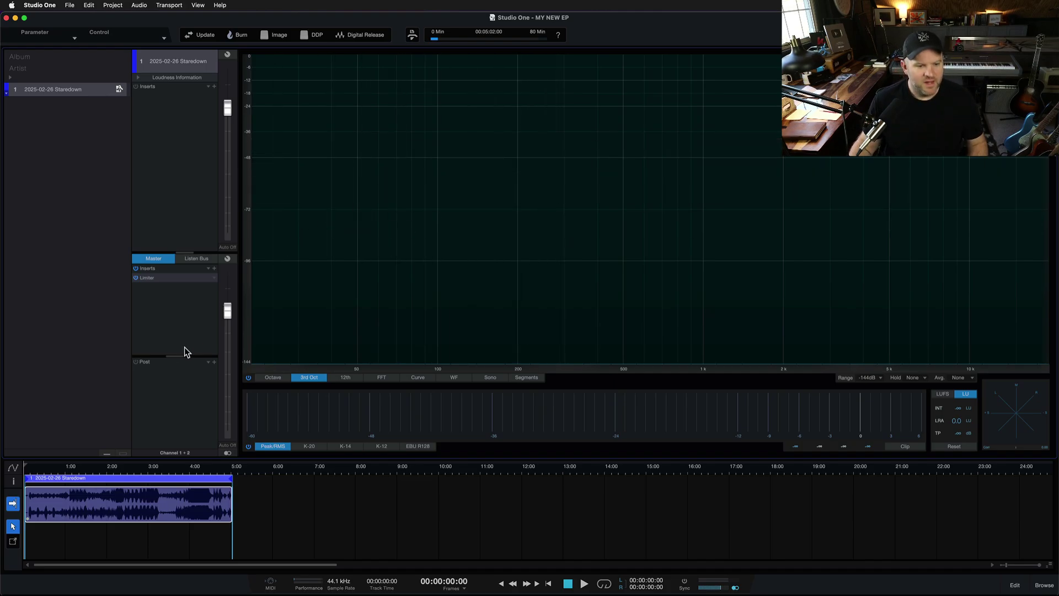
{"action": "key", "text": "super+s"}
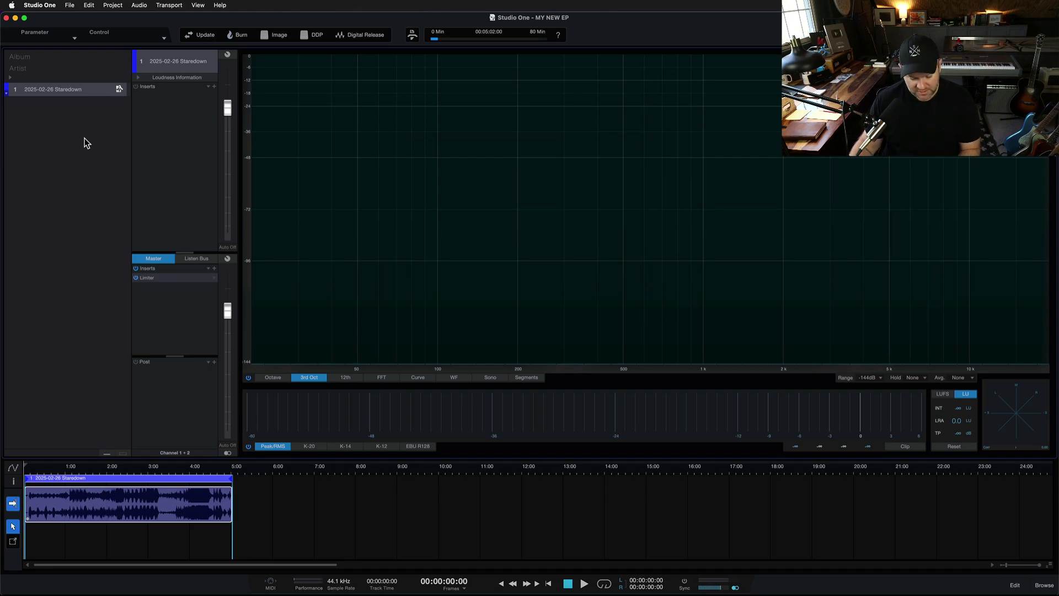
- Switch to Finder, add 04 - Last to Know.wav from the STAREDOWN EP - 2022 folder after the Staredown track, and save the project
{"action": "left_click", "coordinate": [88, 561]}
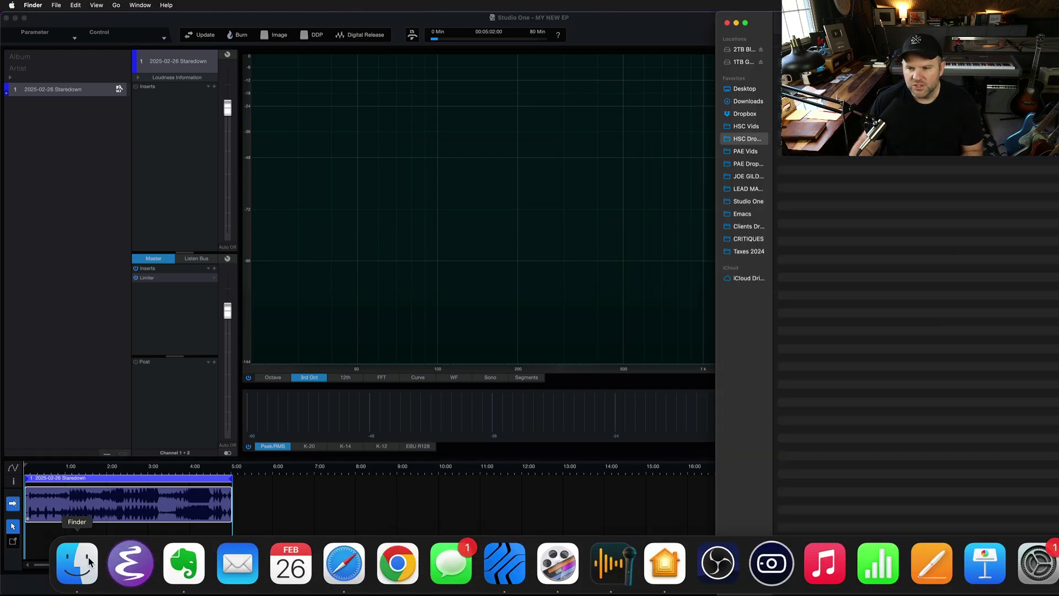
{"action": "left_click", "coordinate": [766, 177]}
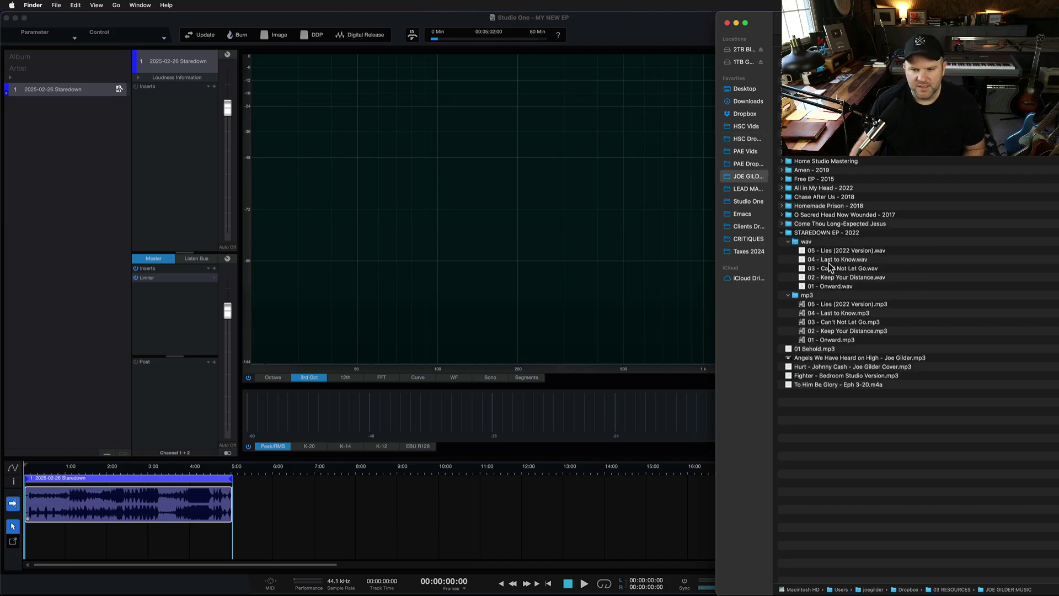
{"action": "left_click_drag", "start_coordinate": [830, 263], "coordinate": [347, 516]}
{"action": "left_click", "coordinate": [324, 539]}
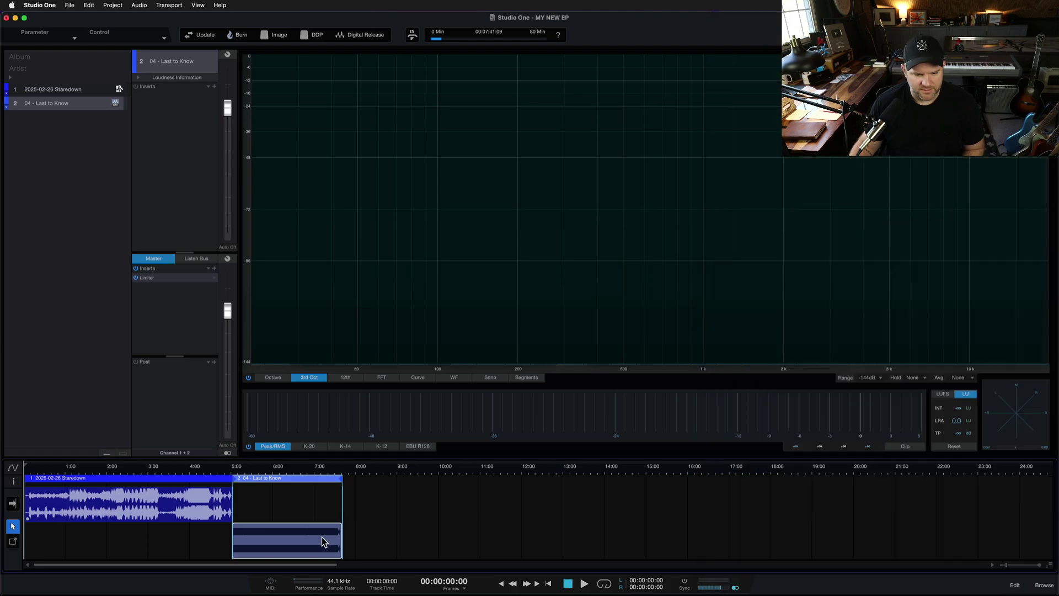
{"action": "key", "text": "super+s"}
{"action": "left_click", "coordinate": [533, 330]}
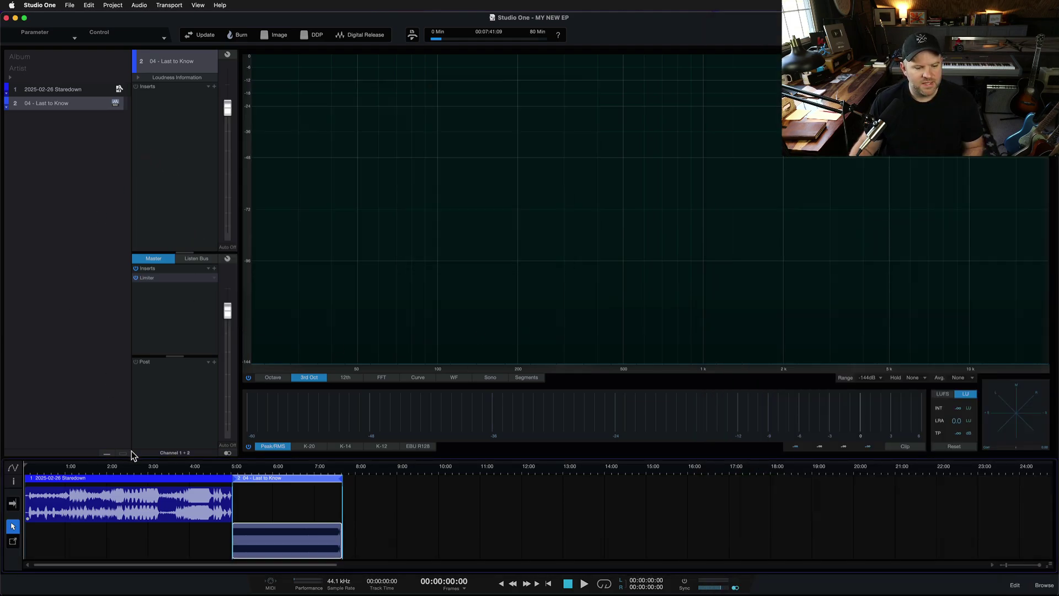
- Set the master Limiter's input gain to 9.33 dB, update the Staredown track's loudness information and show its Post FX values
{"action": "left_click", "coordinate": [109, 497]}
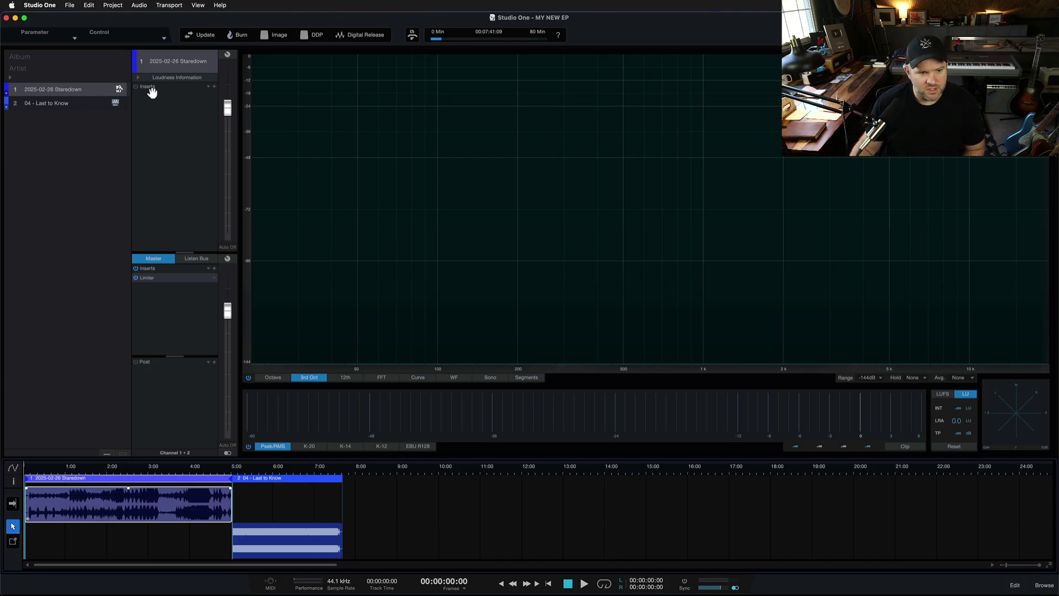
{"action": "left_click", "coordinate": [159, 76]}
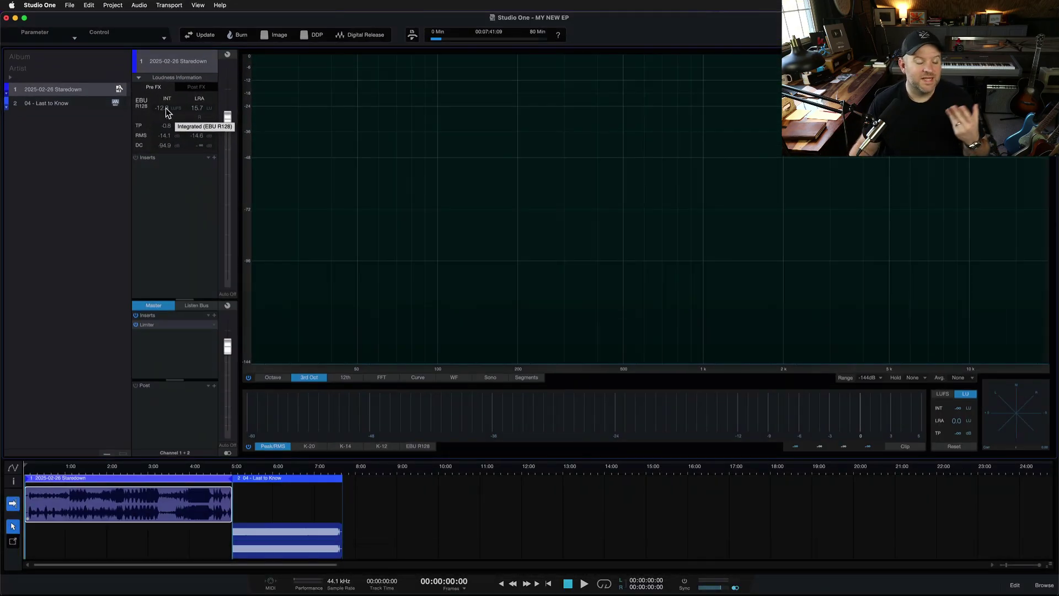
{"action": "double_click", "coordinate": [166, 324]}
{"action": "left_click_drag", "start_coordinate": [629, 255], "coordinate": [627, 238]}
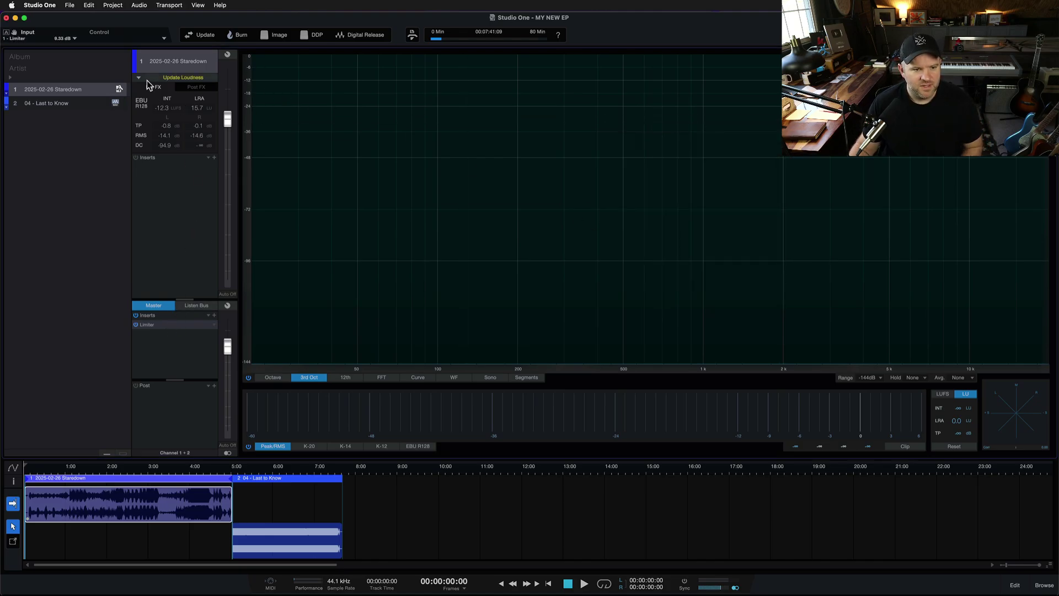
{"action": "left_click", "coordinate": [166, 77]}
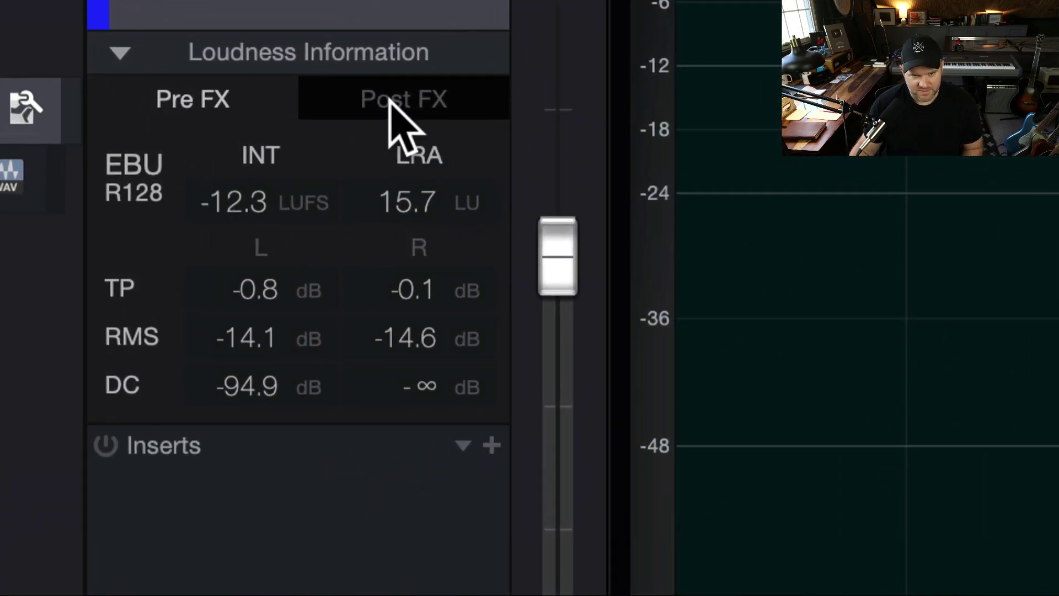
{"action": "left_click", "coordinate": [374, 100]}
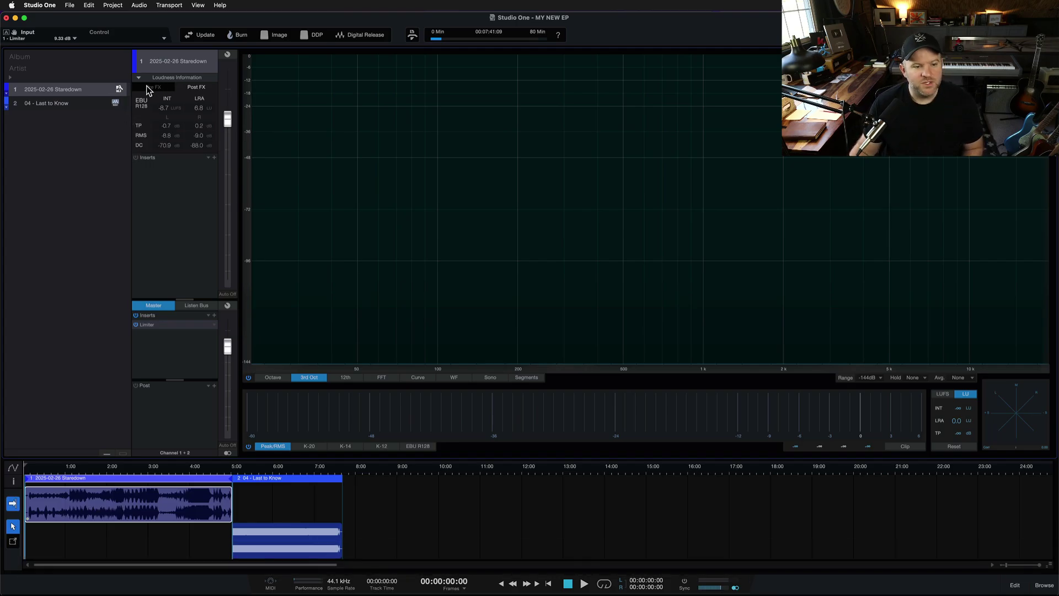
- Alternate between the 04 - Last to Know and Staredown tracks to compare their channel strips, and reset a trial fader move on Staredown
{"action": "left_click", "coordinate": [69, 104]}
{"action": "left_click", "coordinate": [68, 87]}
{"action": "left_click", "coordinate": [67, 102]}
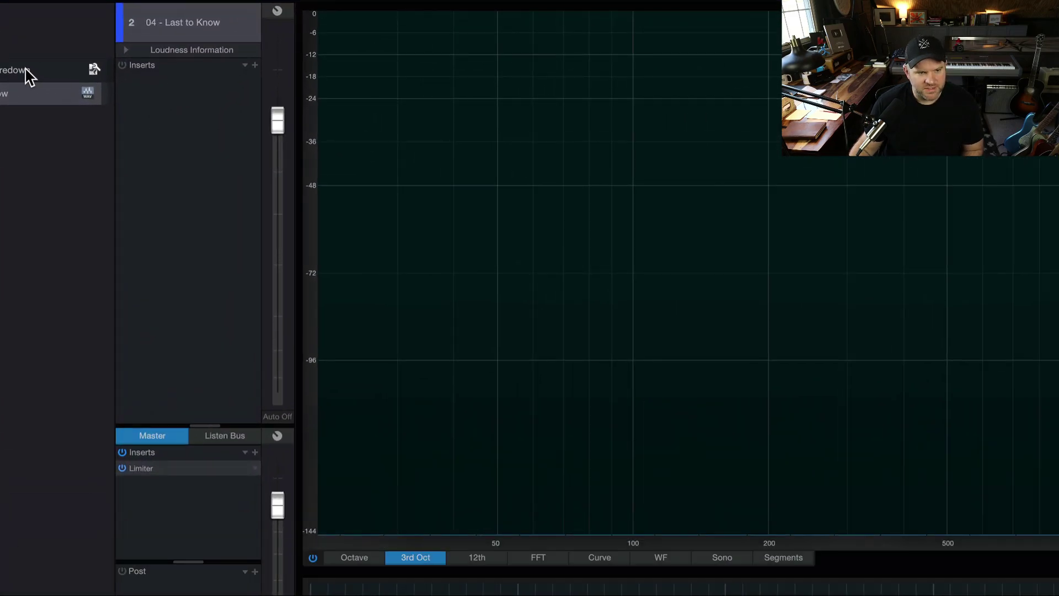
{"action": "left_click", "coordinate": [28, 72]}
{"action": "left_click", "coordinate": [36, 94]}
{"action": "left_click", "coordinate": [48, 72]}
{"action": "left_click", "coordinate": [48, 97]}
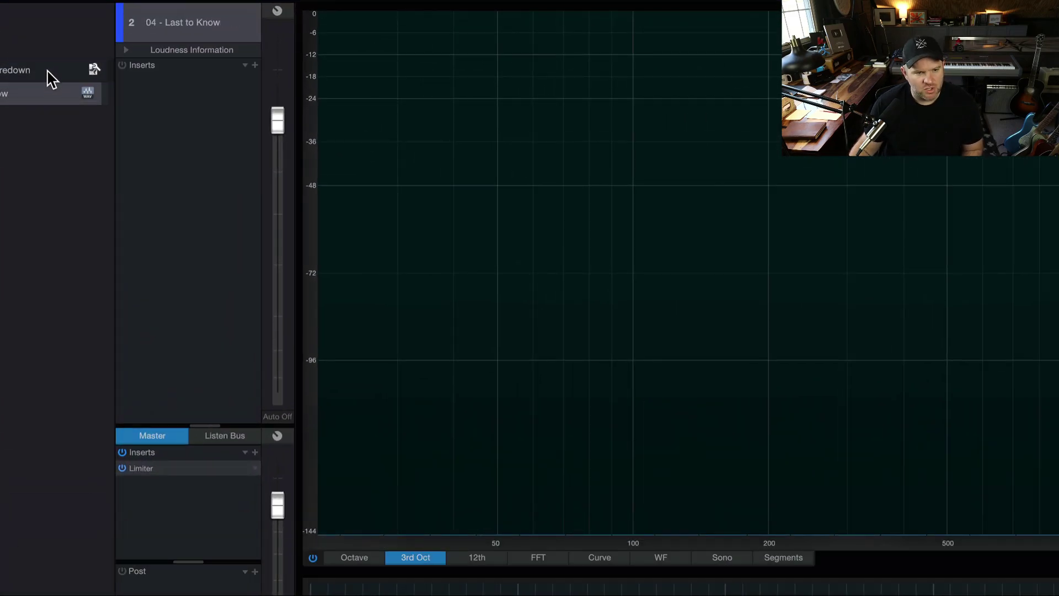
{"action": "left_click", "coordinate": [52, 75]}
{"action": "left_click_drag", "start_coordinate": [280, 112], "coordinate": [287, 126]}
{"action": "left_click", "coordinate": [285, 120], "text": "super"}
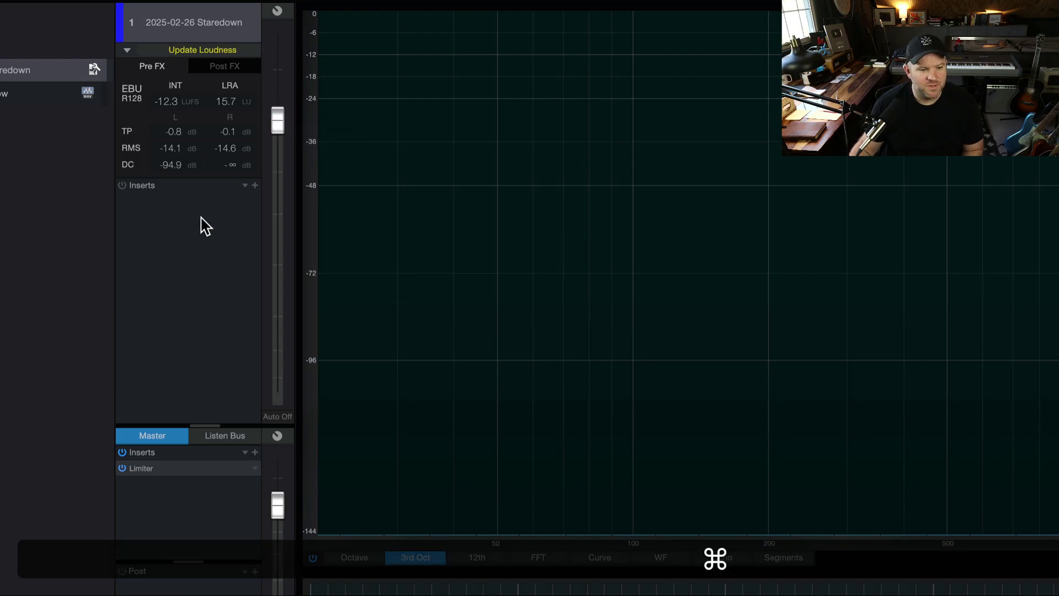
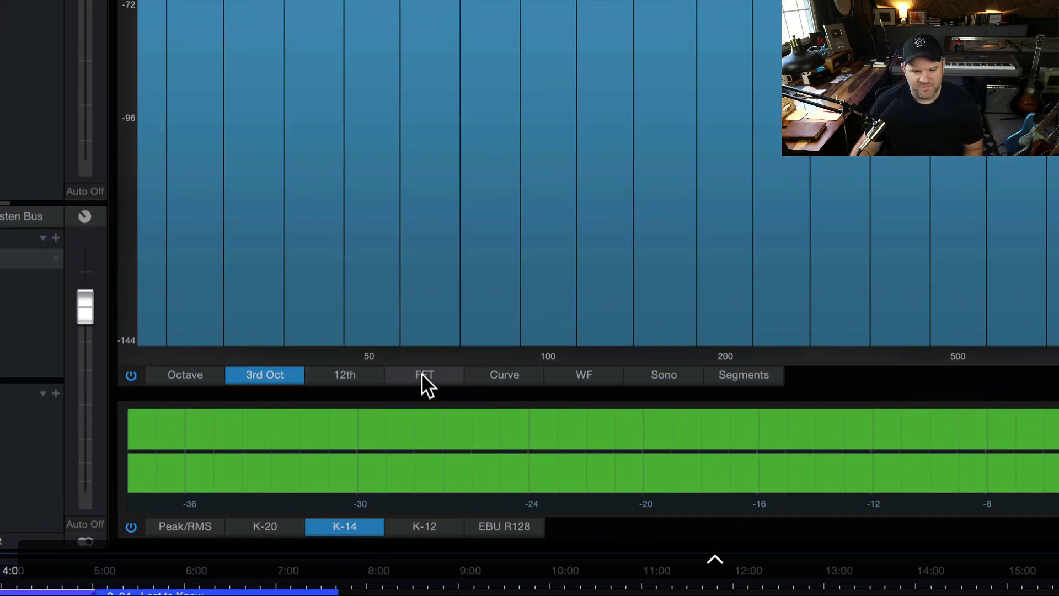
- Show the spectrum meter as FFT with smoothing on and the peak hold set to Medium
{"action": "left_click", "coordinate": [423, 375]}
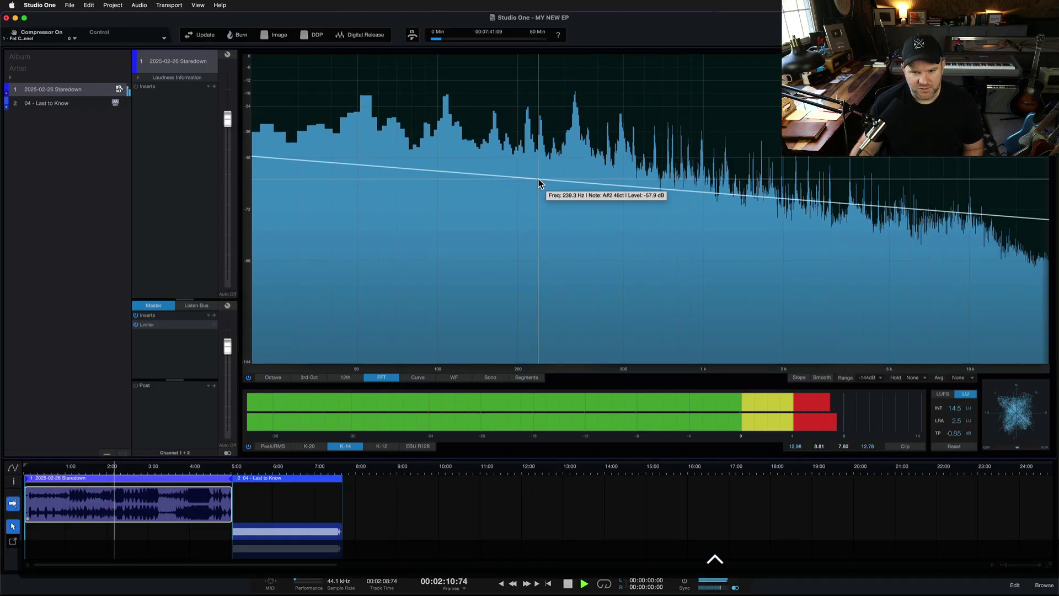
{"action": "left_click", "coordinate": [818, 379]}
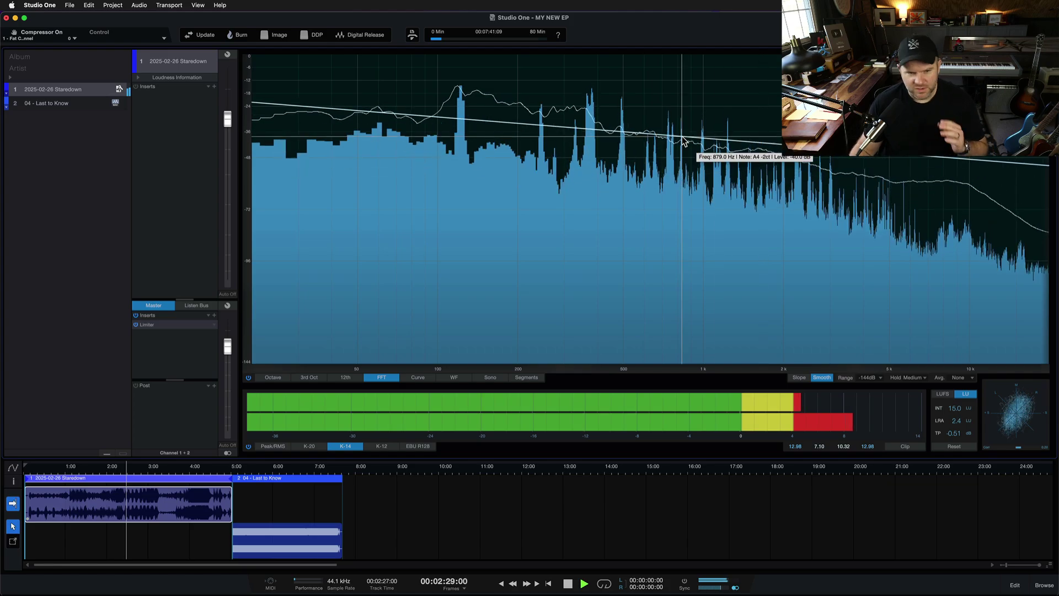
- Look through the 3rd Oct, 12th, Curve, Sono and Segments spectrum views, and return to FFT
{"action": "left_click", "coordinate": [300, 378]}
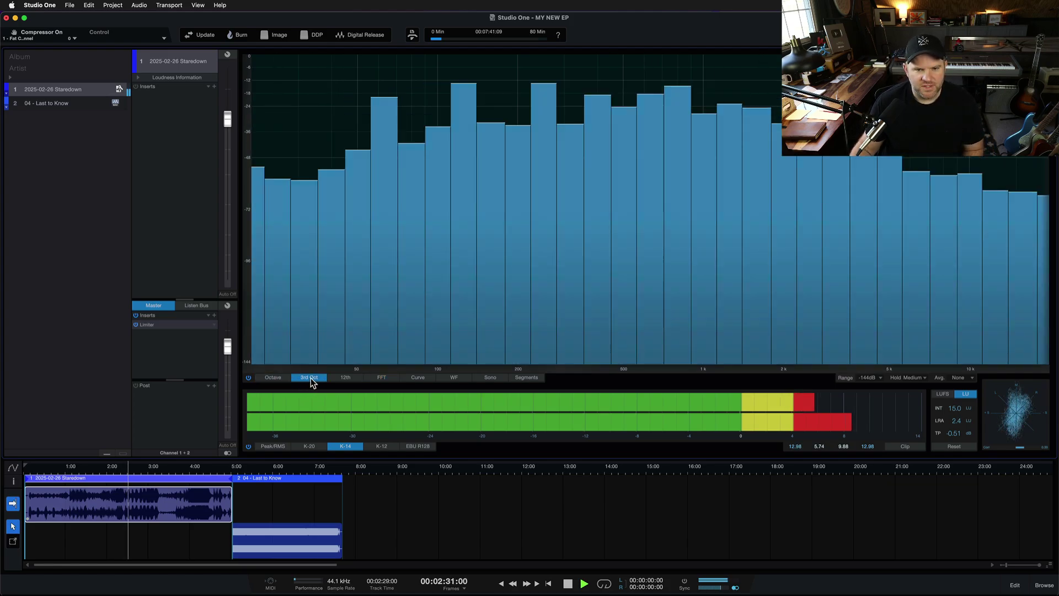
{"action": "left_click", "coordinate": [347, 378]}
{"action": "left_click", "coordinate": [382, 379]}
{"action": "left_click", "coordinate": [411, 378]}
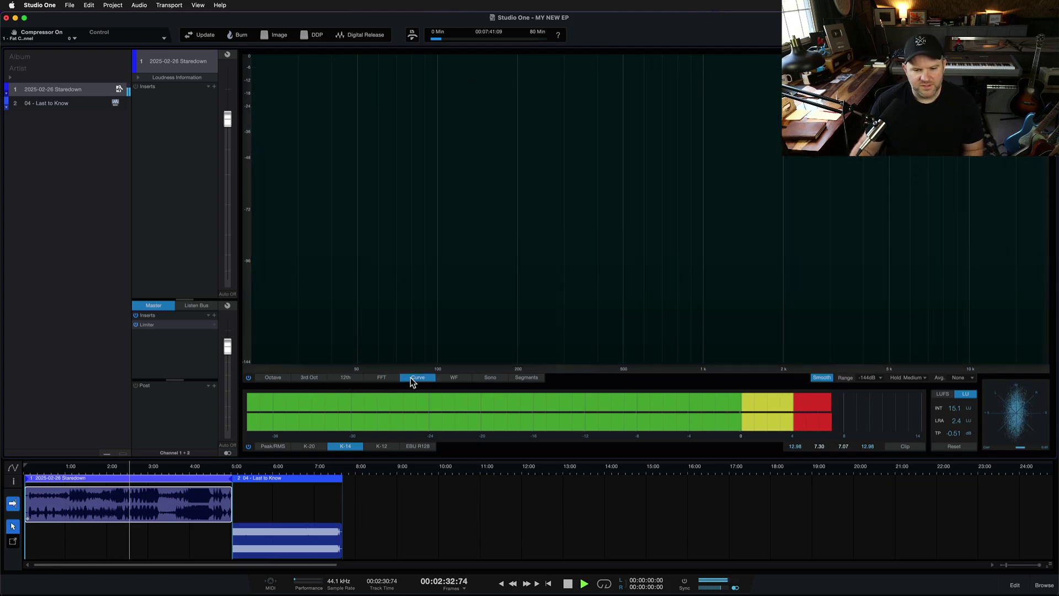
{"action": "left_click", "coordinate": [494, 378]}
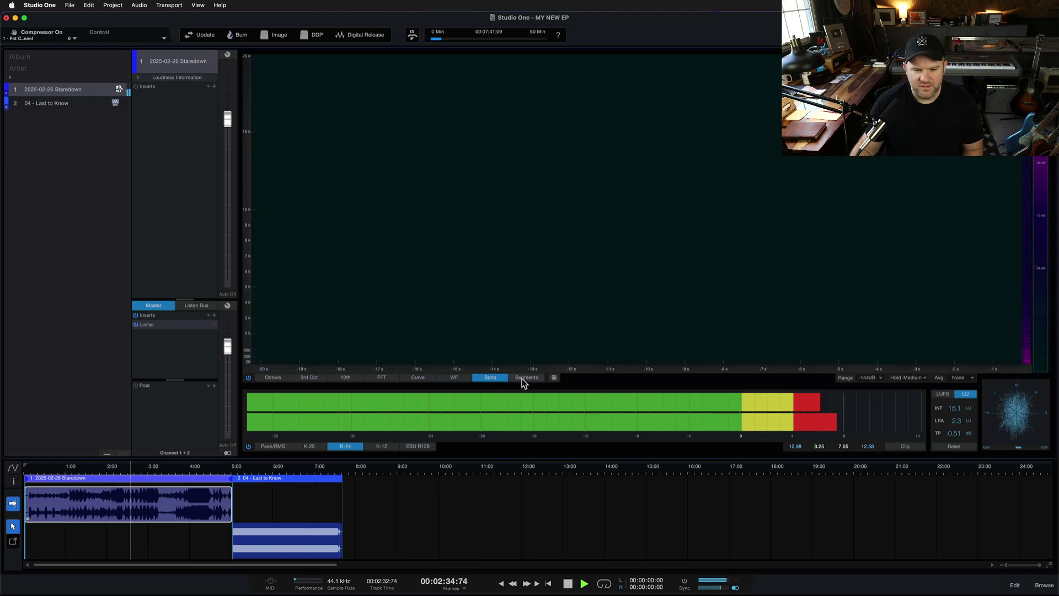
{"action": "left_click", "coordinate": [527, 378]}
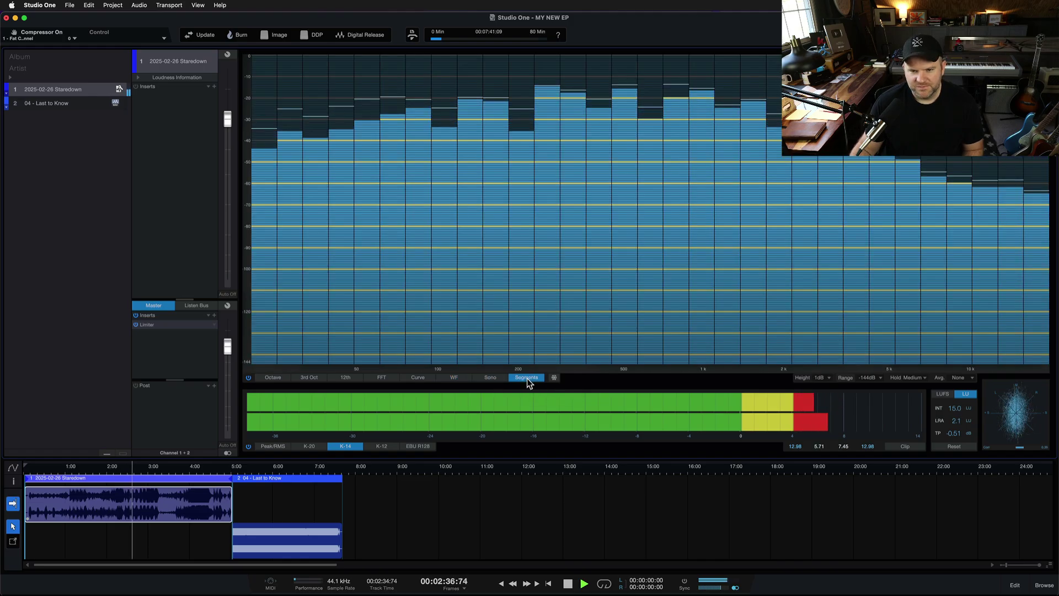
{"action": "left_click", "coordinate": [380, 380]}
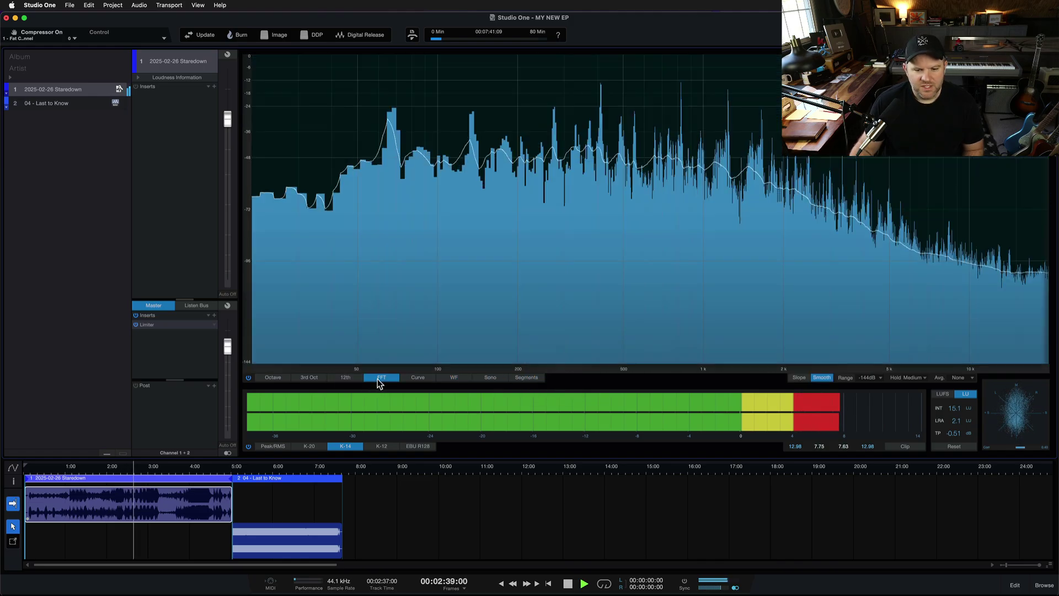
- Switch the loudness meter to LUFS and expand the Staredown track's loudness information during playback
{"action": "key", "text": "super+s"}
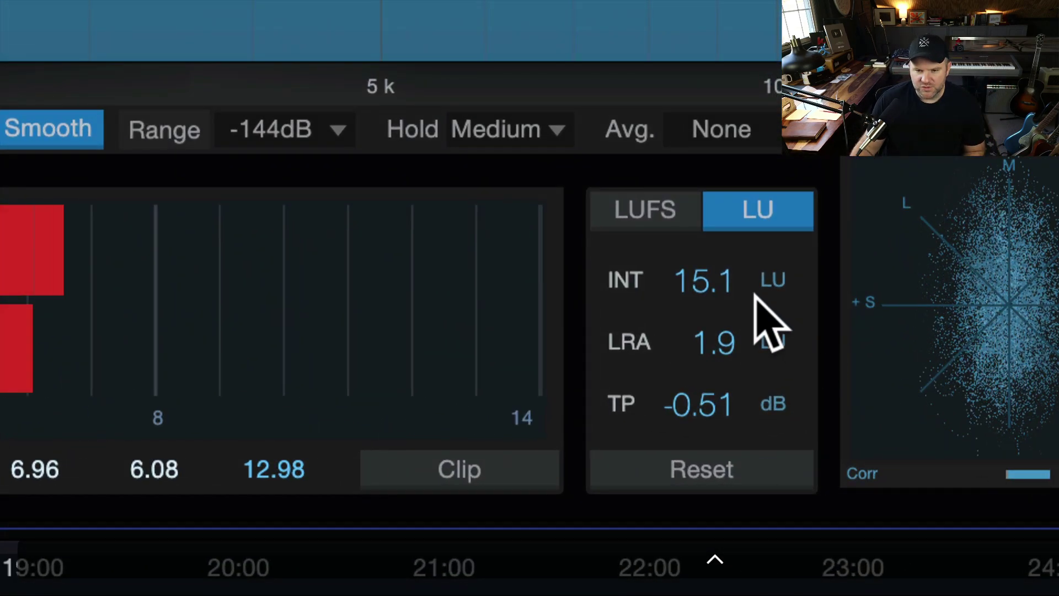
{"action": "left_click", "coordinate": [739, 268]}
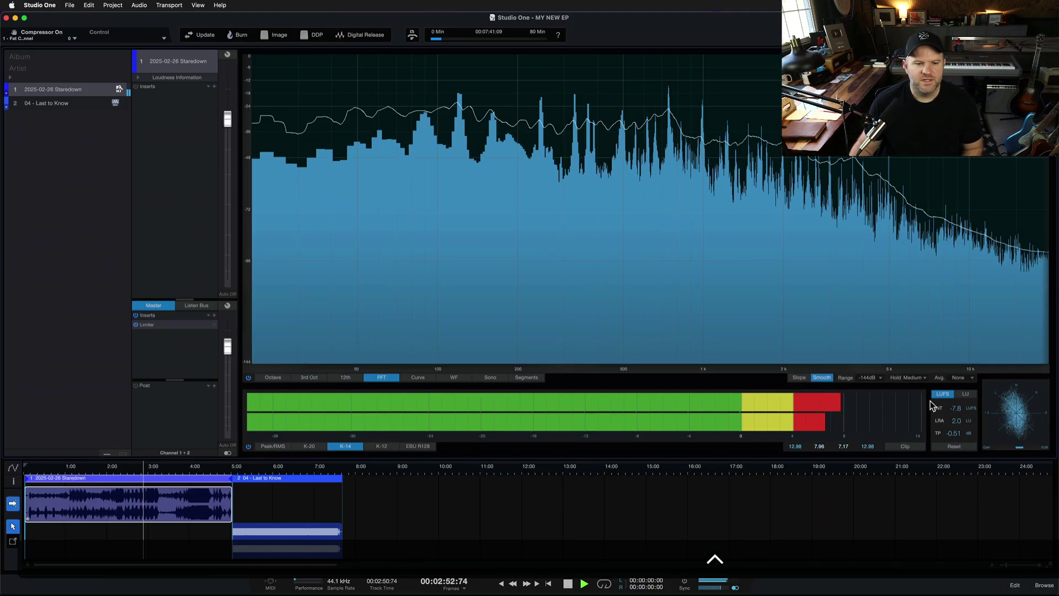
{"action": "left_click", "coordinate": [192, 81]}
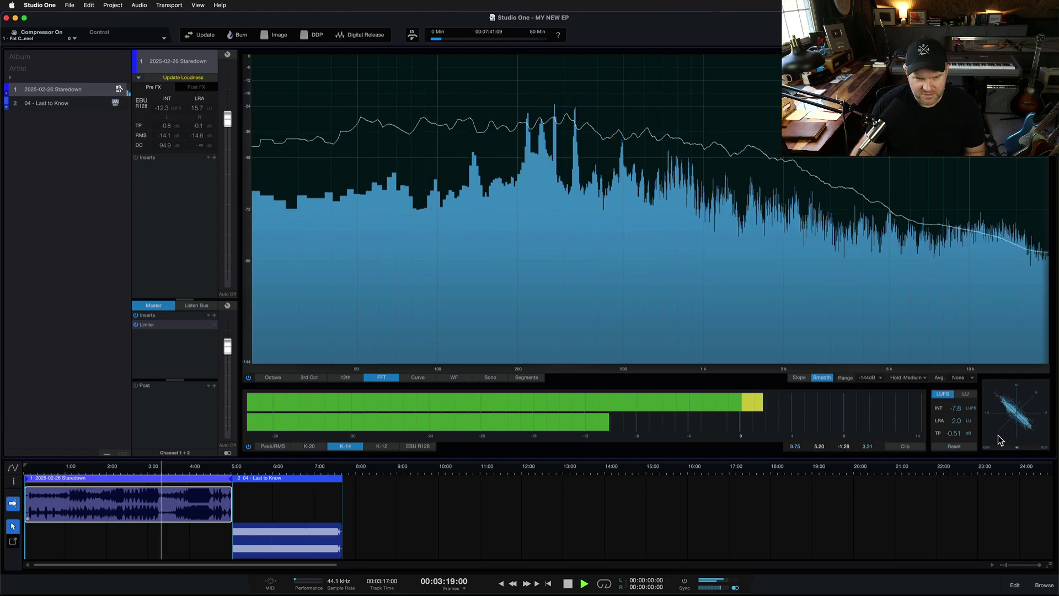
{"action": "mouse_move", "coordinate": [385, 238]}
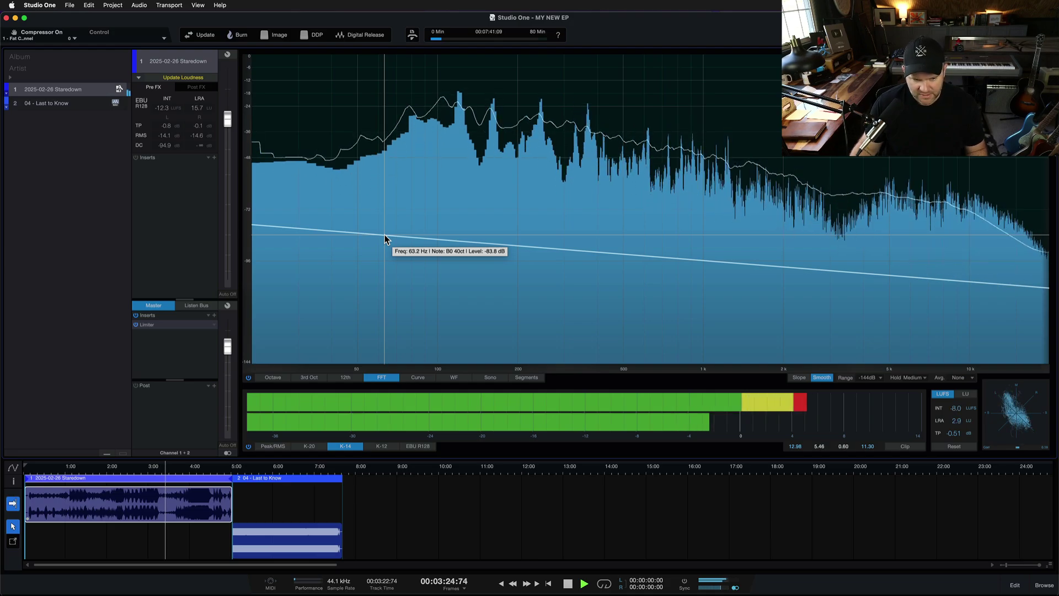
- Enable the gain envelope on the 2025-02-26 Staredown event
{"action": "key", "text": "z"}
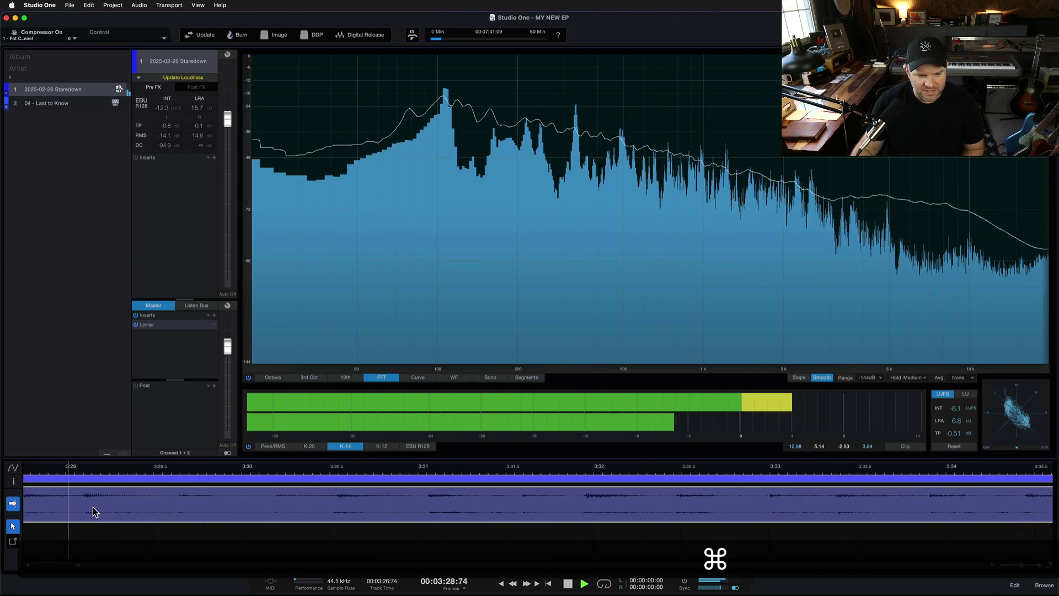
{"action": "right_click", "coordinate": [124, 507]}
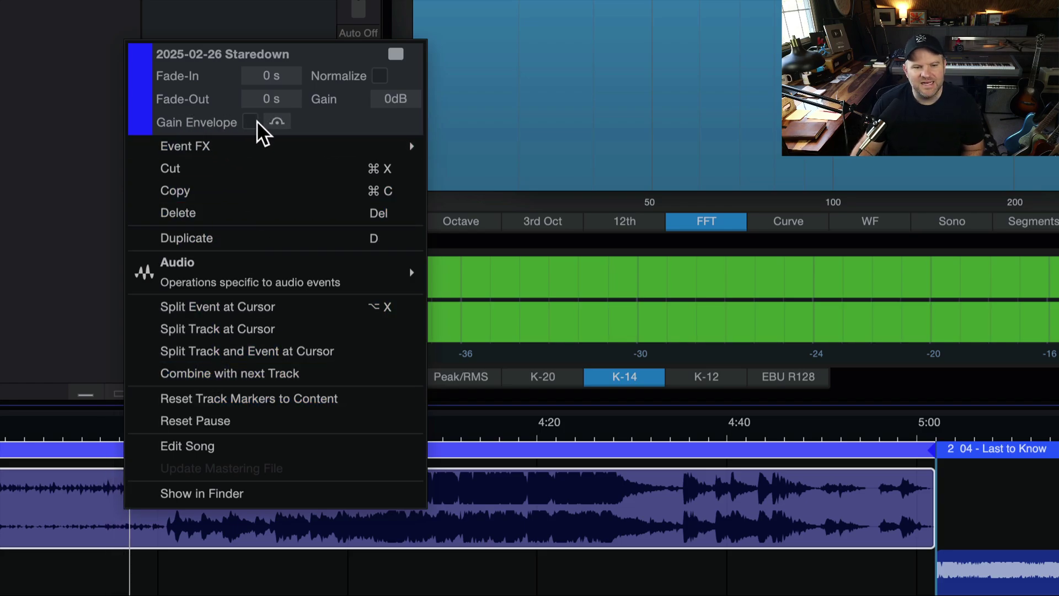
{"action": "left_click", "coordinate": [560, 529]}
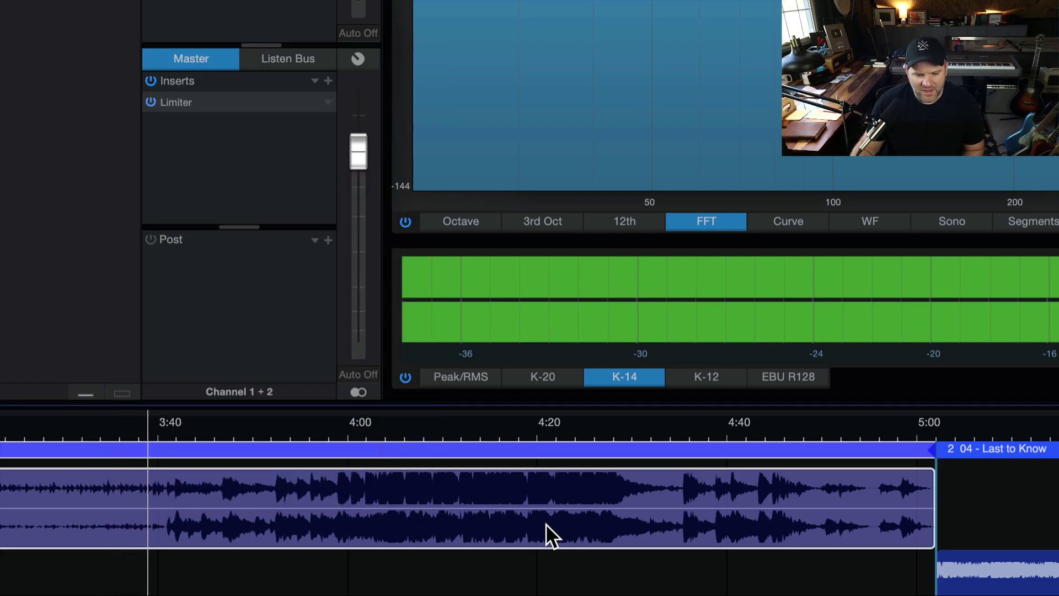
- Add gain envelope points on the Staredown event and raise the section between about 3:33 and 3:50
{"action": "key", "text": "w"}
{"action": "key", "text": "w"}
{"action": "left_click", "coordinate": [355, 508]}
{"action": "left_click", "coordinate": [366, 507]}
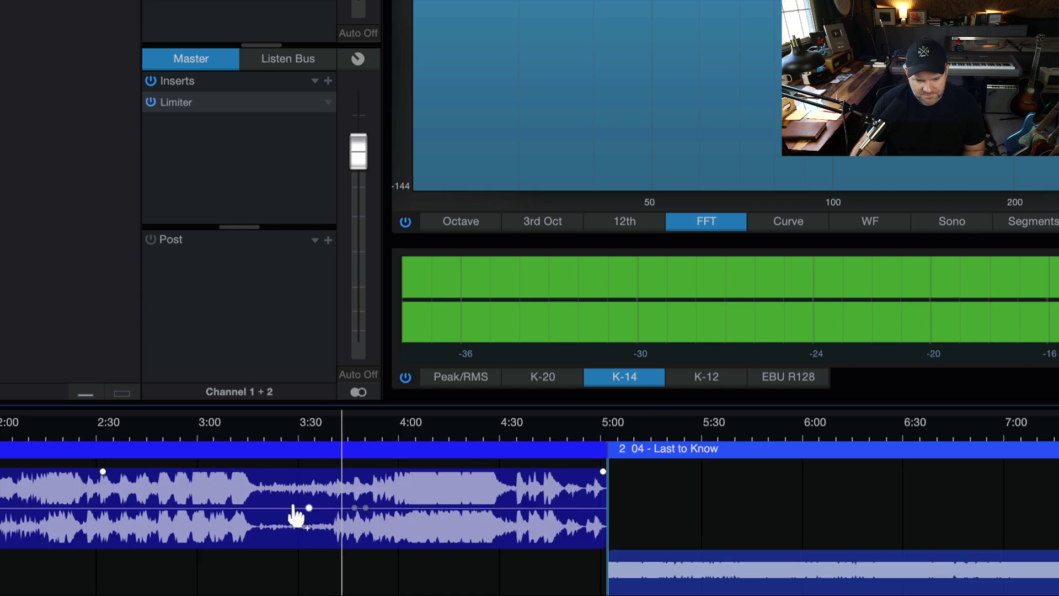
{"action": "left_click_drag", "start_coordinate": [326, 507], "coordinate": [357, 495]}
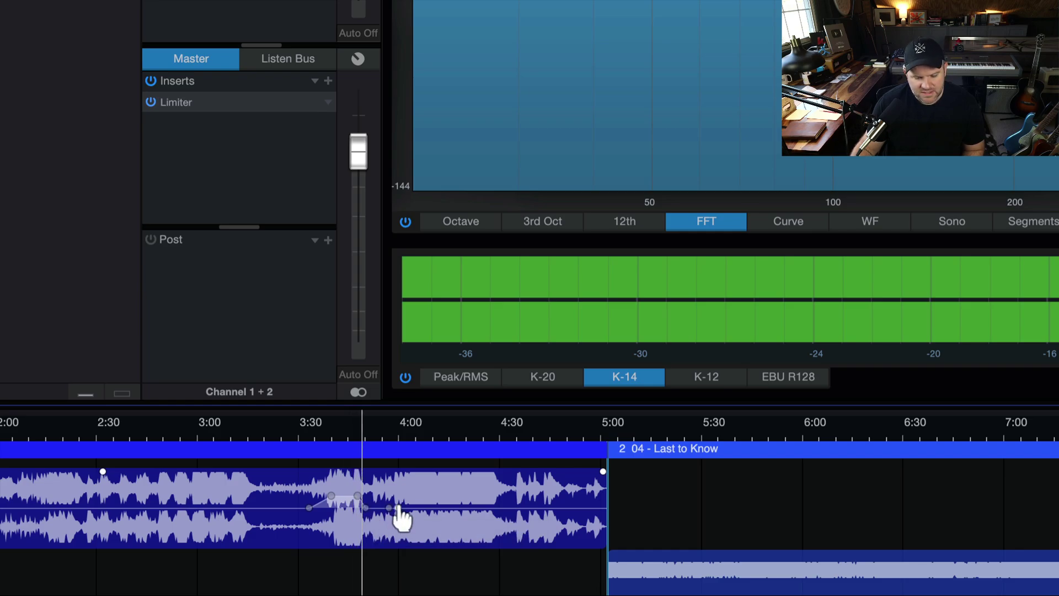
- Lower the Staredown event's gain envelope to about -5.9 dB from about 4:00 onward, and select the event
{"action": "left_click_drag", "start_coordinate": [398, 508], "coordinate": [401, 517]}
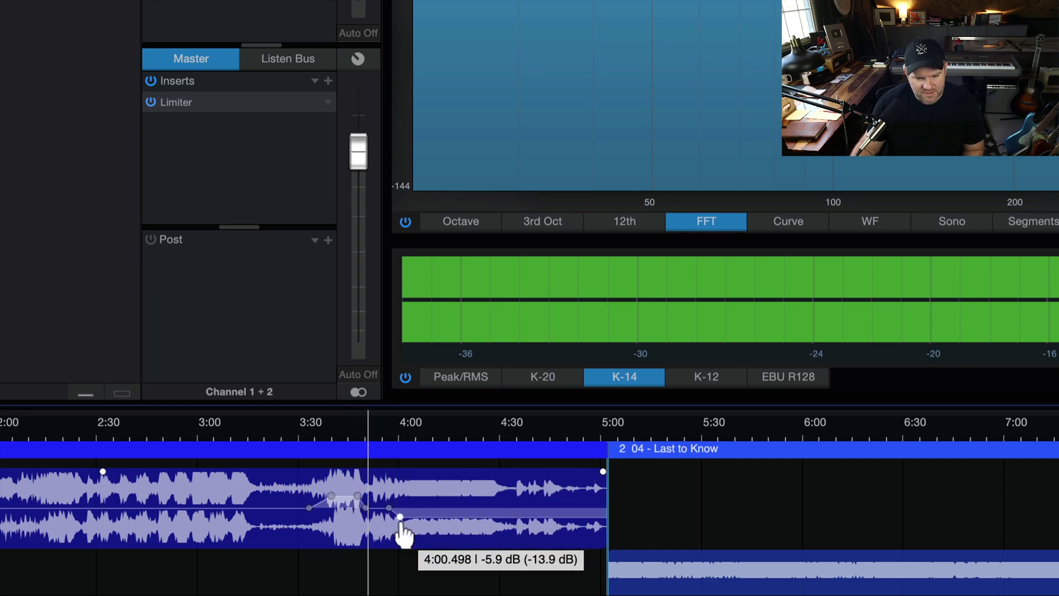
{"action": "key", "text": "w"}
{"action": "key", "text": "w"}
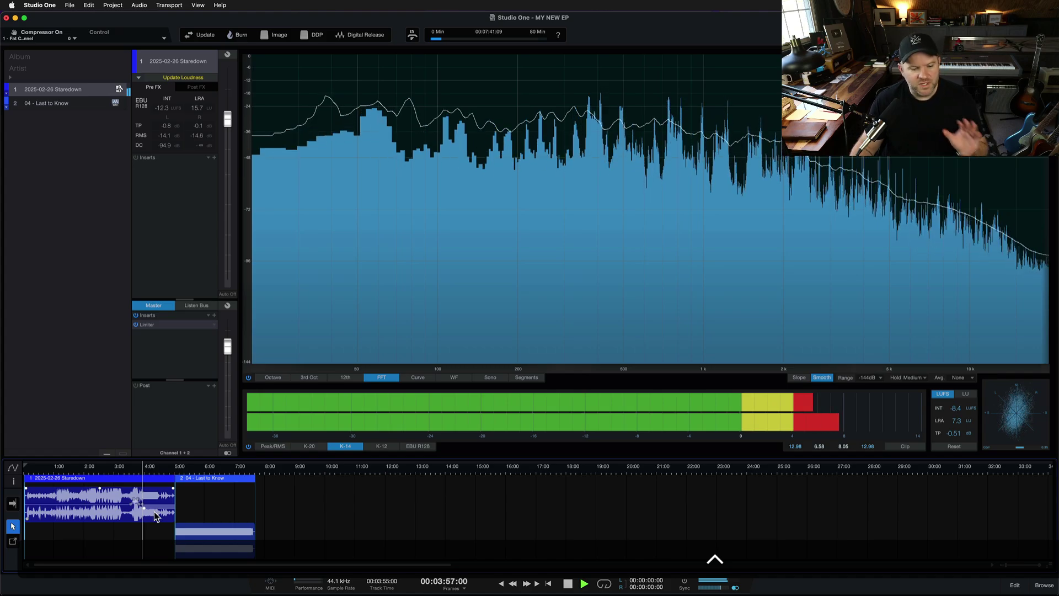
{"action": "left_click", "coordinate": [149, 516]}
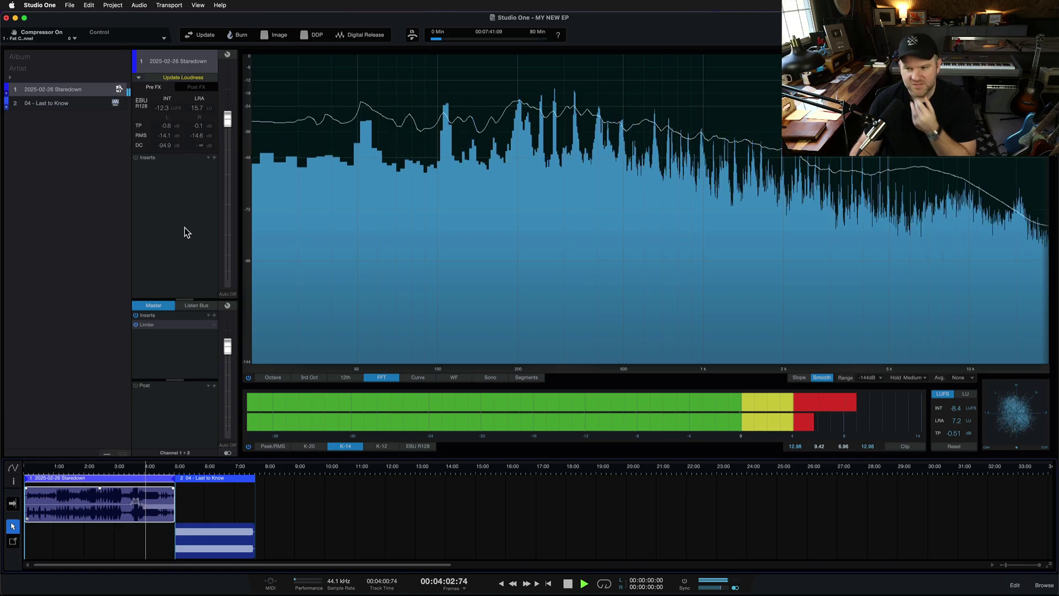
- Insert Multiband Dynamics from the effects browser on the Staredown track and move its window over the spectrum display
{"action": "left_click", "coordinate": [213, 158]}
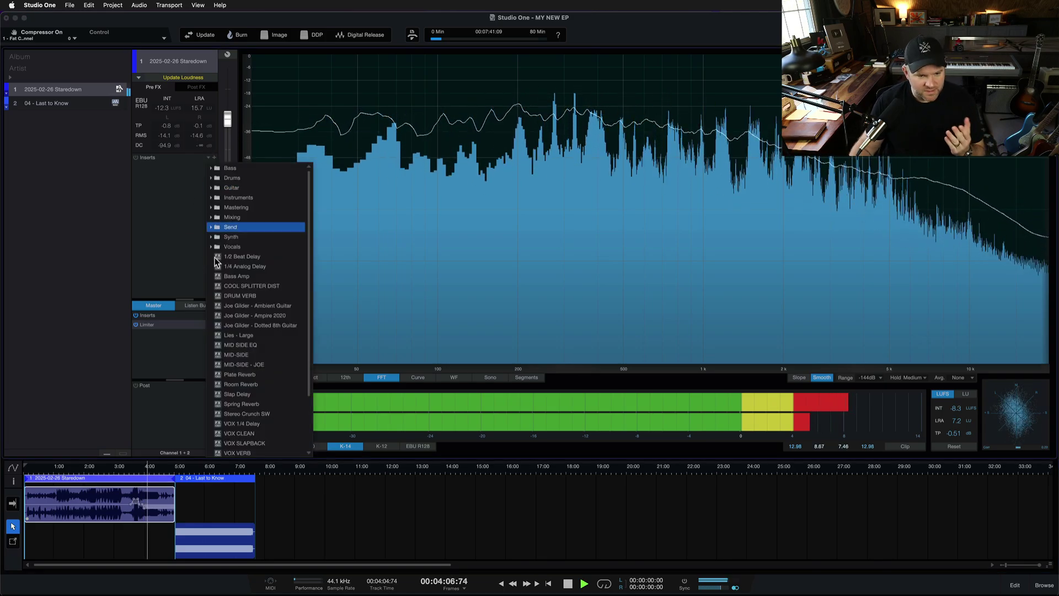
{"action": "left_click", "coordinate": [166, 194]}
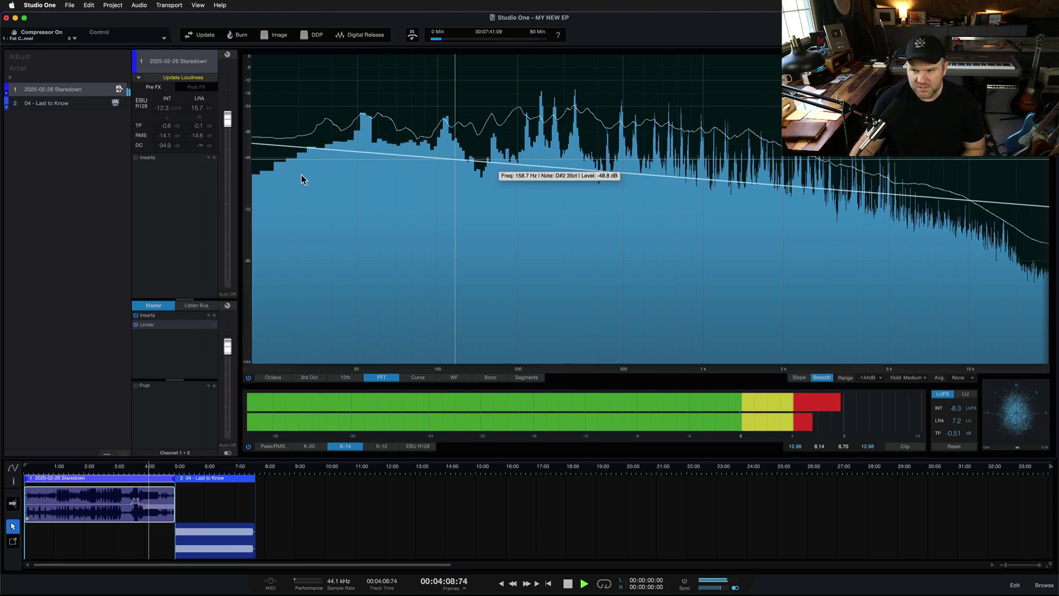
{"action": "key", "text": "F7"}
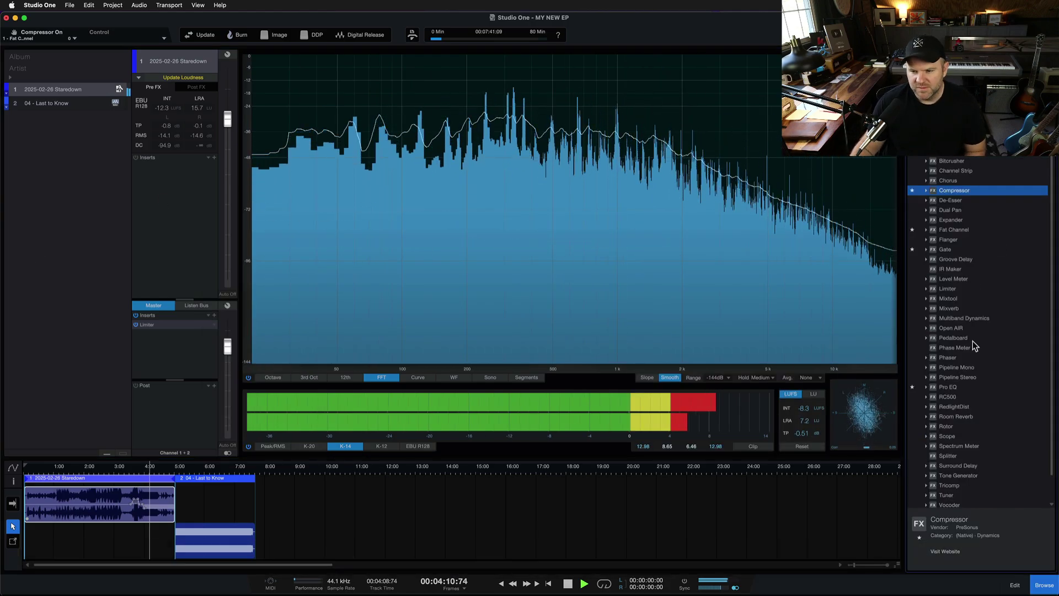
{"action": "left_click_drag", "start_coordinate": [964, 318], "coordinate": [166, 210]}
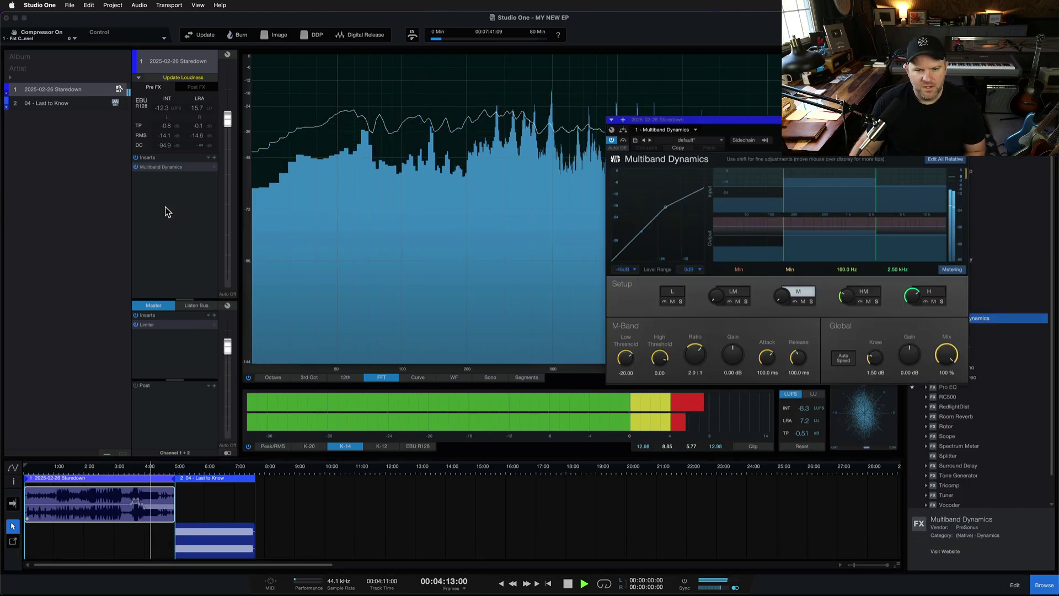
{"action": "left_click_drag", "start_coordinate": [867, 119], "coordinate": [379, 90]}
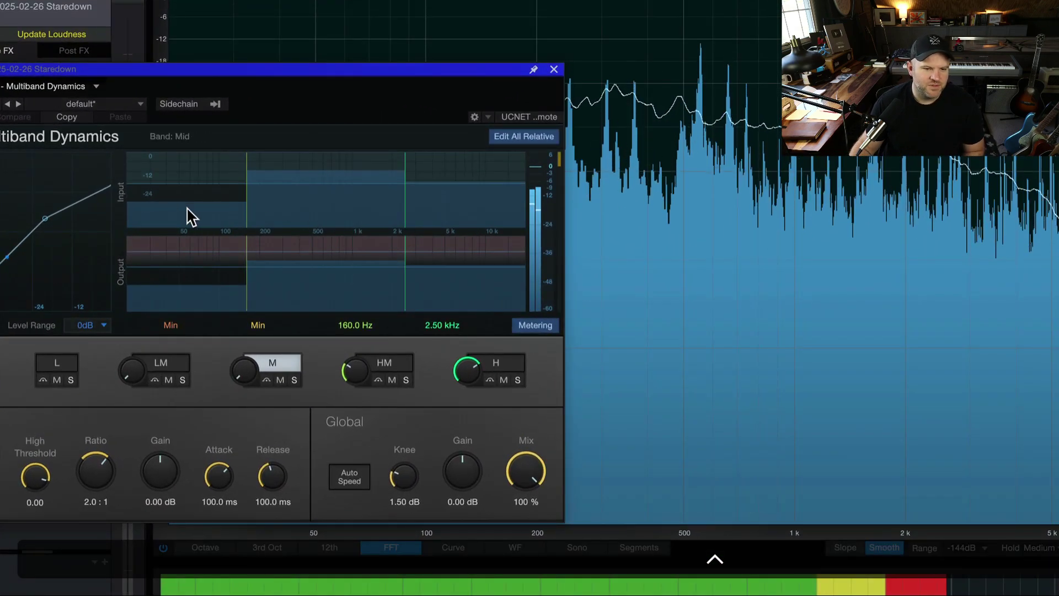
- Select the HM band in Multiband Dynamics and raise the three lower crossovers to 233.7 Hz, 467.3 Hz and 934.6 Hz
{"action": "left_click", "coordinate": [411, 194]}
{"action": "left_click", "coordinate": [359, 224]}
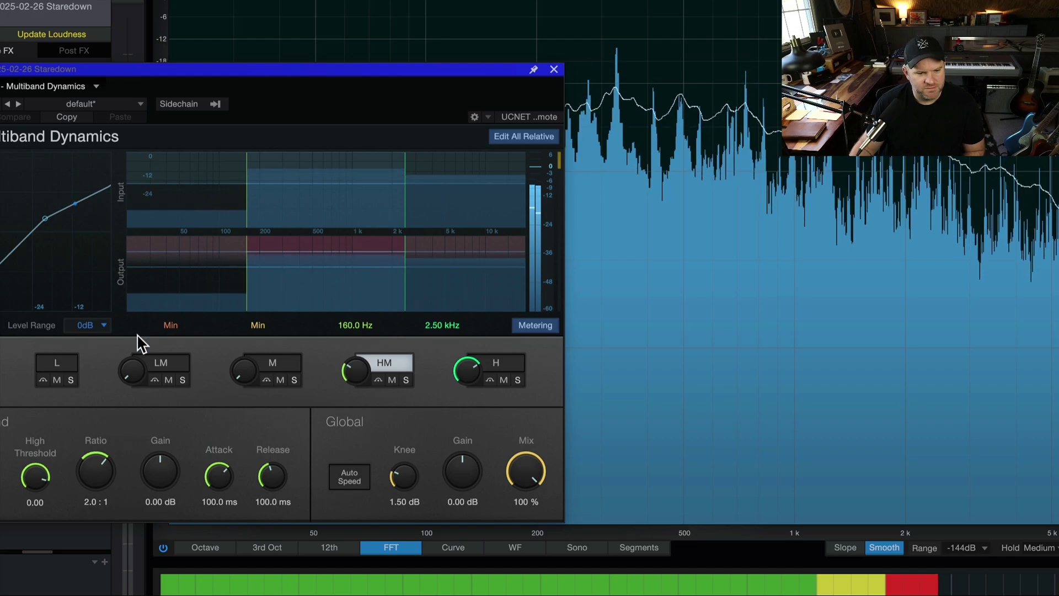
{"action": "left_click_drag", "start_coordinate": [137, 342], "coordinate": [91, 356]}
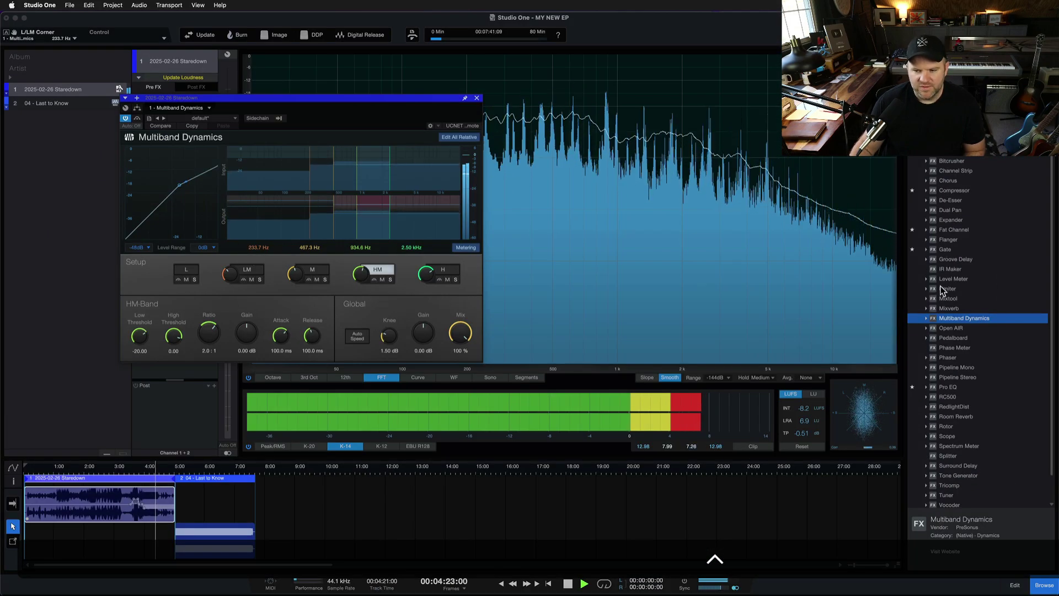
- Insert Pro EQ on the Staredown track with dynamics controls shown, try an MF gain cut and reset it to 0.00 dB
{"action": "left_click_drag", "start_coordinate": [948, 386], "coordinate": [246, 113]}
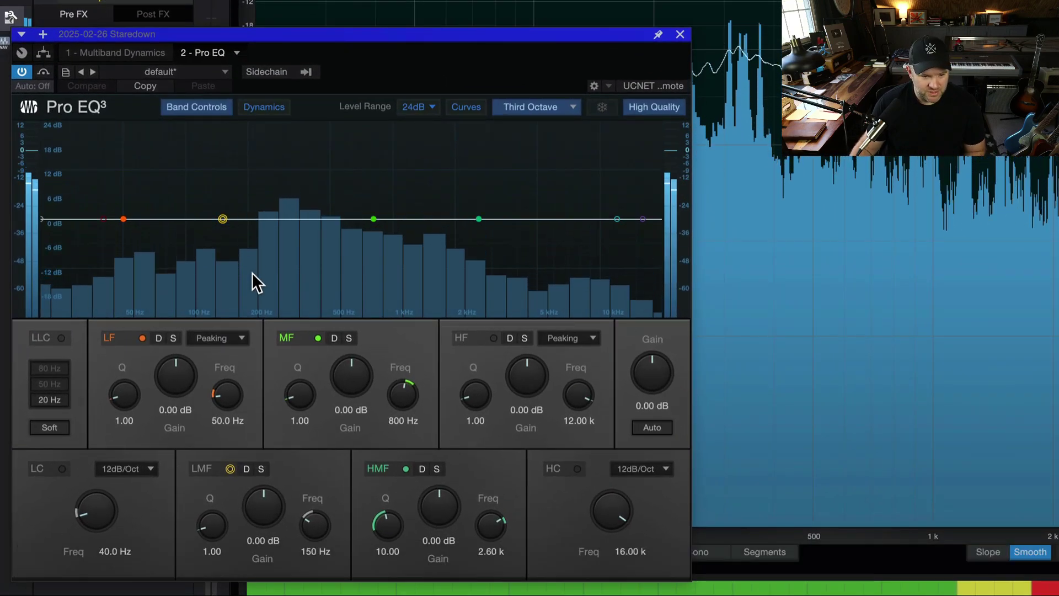
{"action": "left_click", "coordinate": [348, 338]}
{"action": "left_click", "coordinate": [348, 338]}
{"action": "left_click", "coordinate": [334, 338]}
{"action": "left_click_drag", "start_coordinate": [343, 358], "coordinate": [357, 404]}
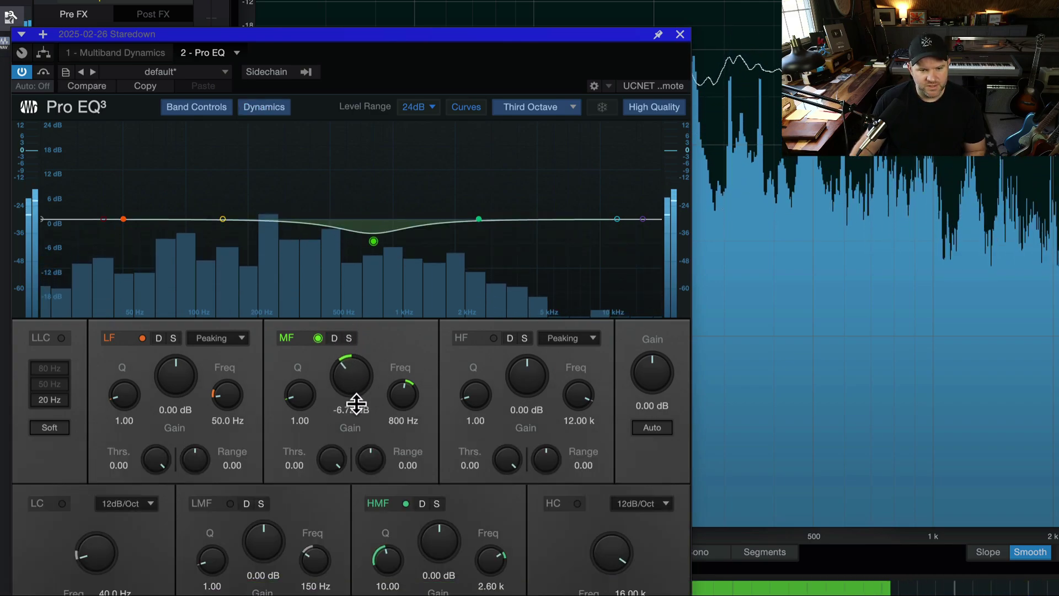
{"action": "left_click", "coordinate": [356, 383], "text": "super"}
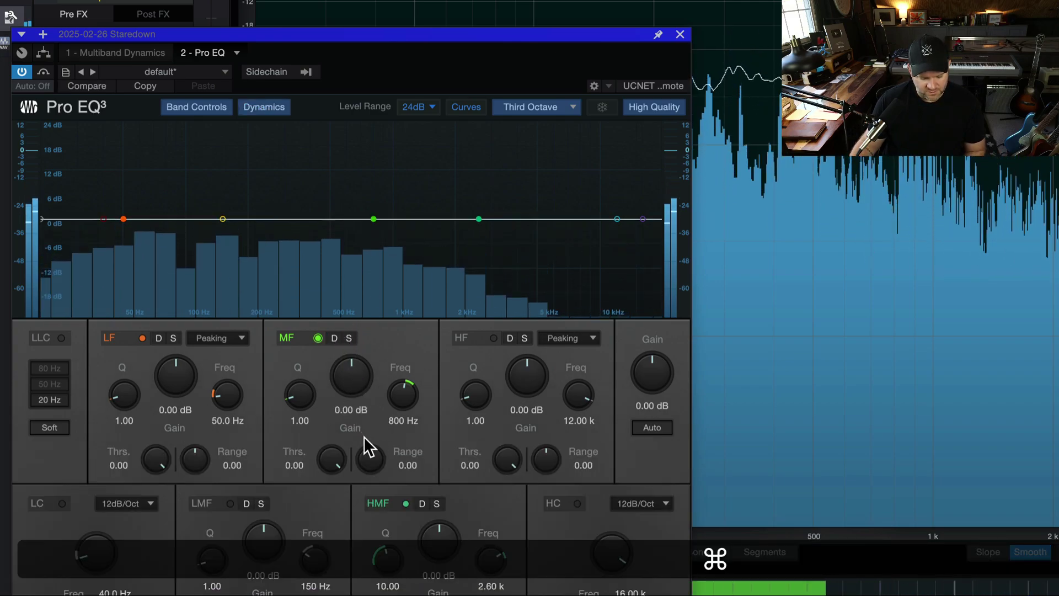
- Turn on dynamic mode for the 800 Hz MF band, with threshold -22.50 and range -12.96
{"action": "left_click_drag", "start_coordinate": [374, 466], "coordinate": [340, 493]}
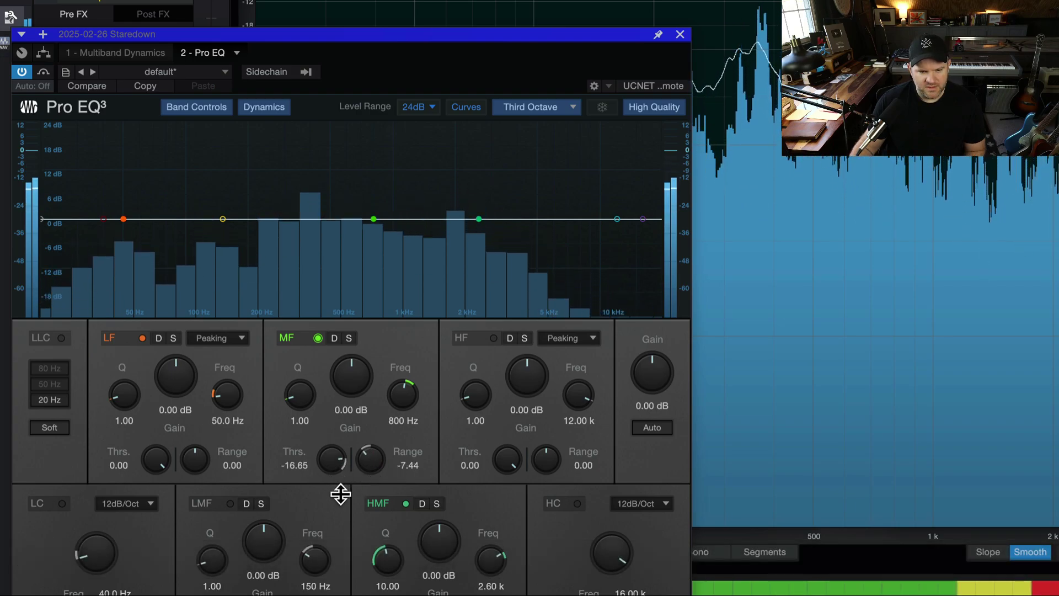
{"action": "left_click", "coordinate": [334, 337]}
{"action": "left_click_drag", "start_coordinate": [366, 457], "coordinate": [338, 499]}
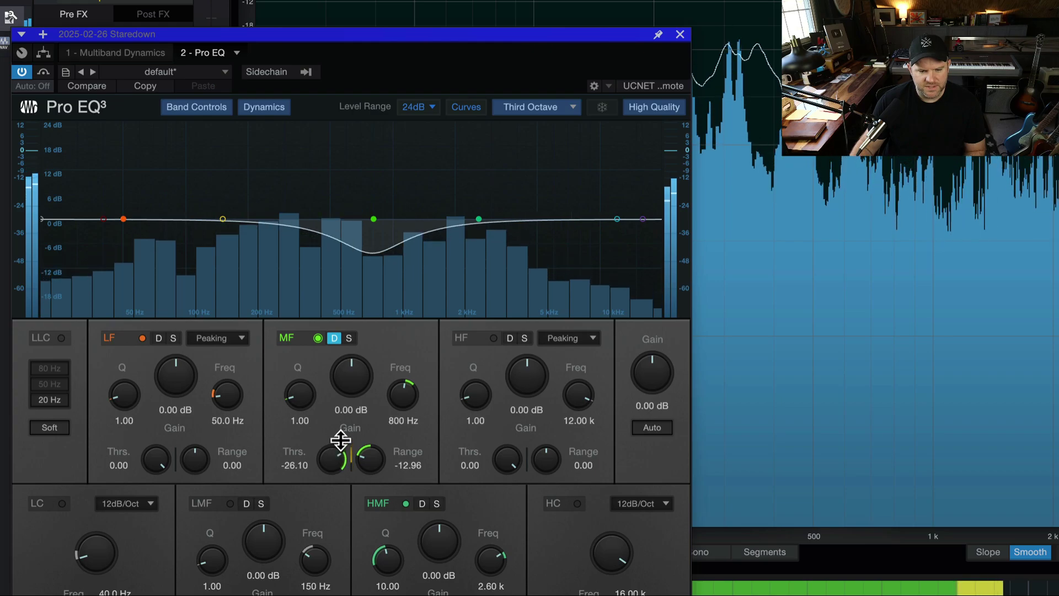
{"action": "left_click_drag", "start_coordinate": [341, 440], "coordinate": [341, 432]}
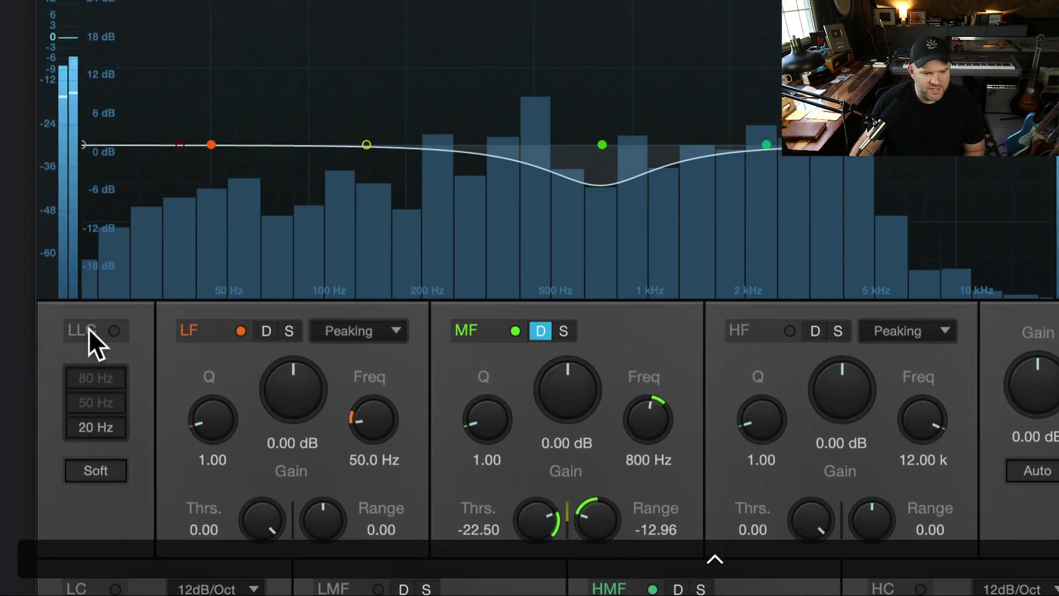
- Enable Pro EQ's LLC low cut, try its frequency and Soft options, settle on 50 Hz and close the plug-in window
{"action": "left_click", "coordinate": [92, 336]}
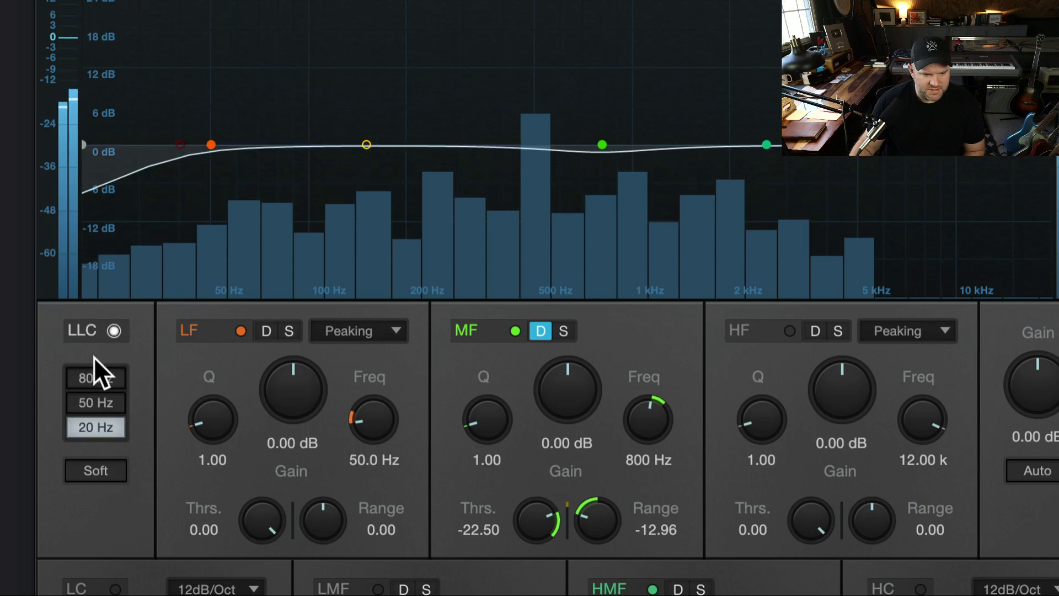
{"action": "left_click", "coordinate": [94, 379]}
{"action": "left_click", "coordinate": [95, 402]}
{"action": "left_click", "coordinate": [95, 427]}
{"action": "left_click", "coordinate": [93, 469]}
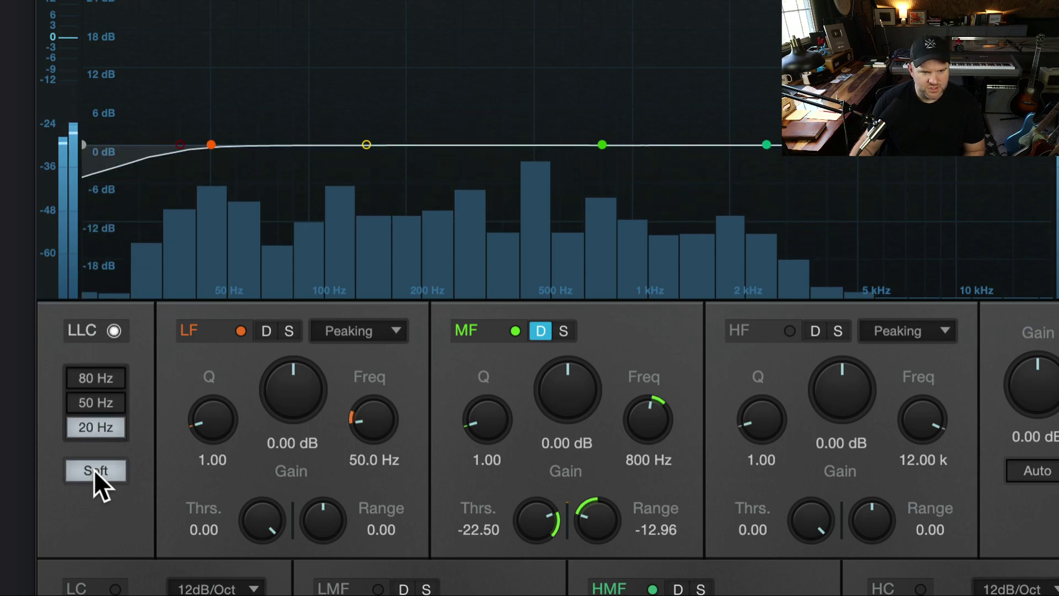
{"action": "left_click", "coordinate": [97, 407]}
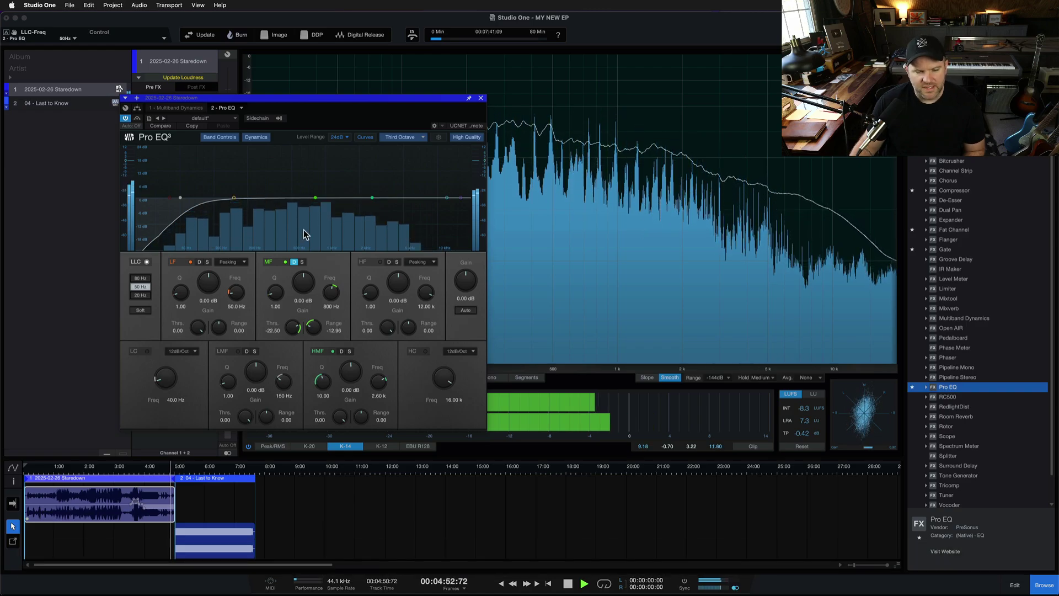
{"action": "left_click", "coordinate": [481, 98]}
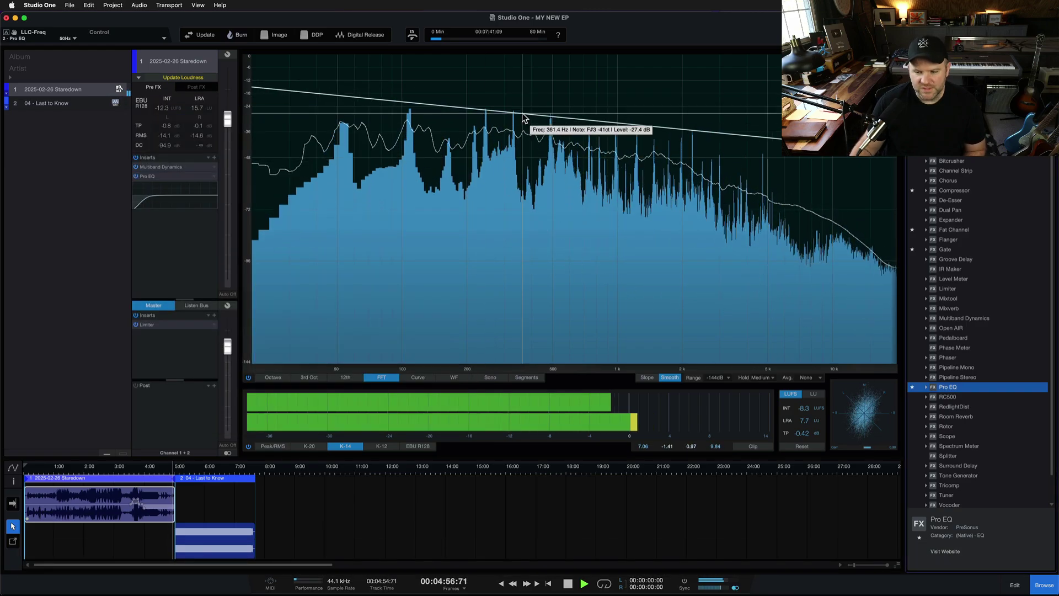
- Save the project and stop playback
{"action": "scroll", "coordinate": [1021, 387], "scroll_direction": "up", "scroll_amount": 4}
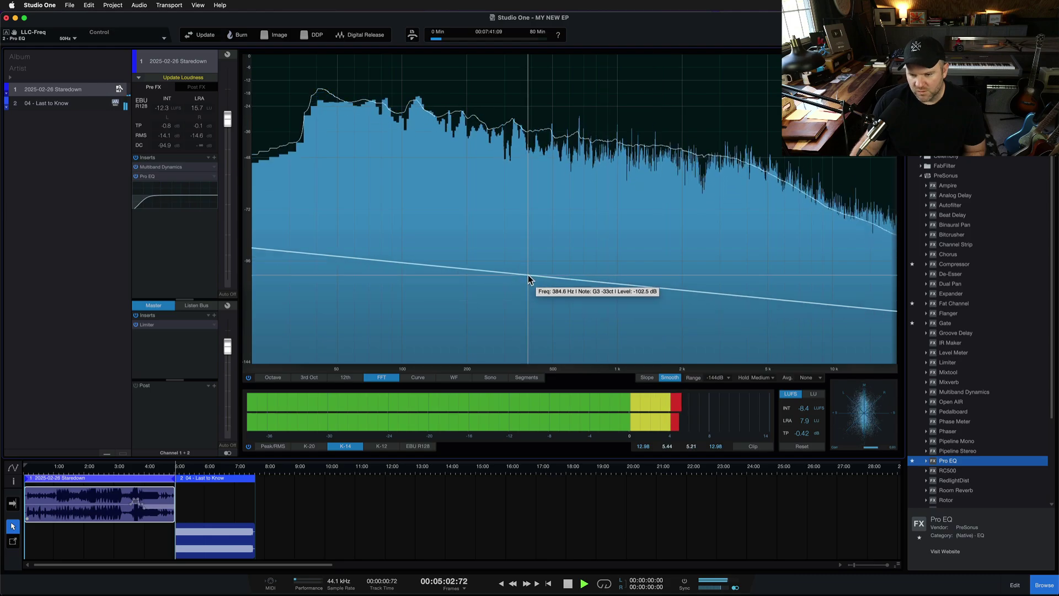
{"action": "key", "text": "super+s"}
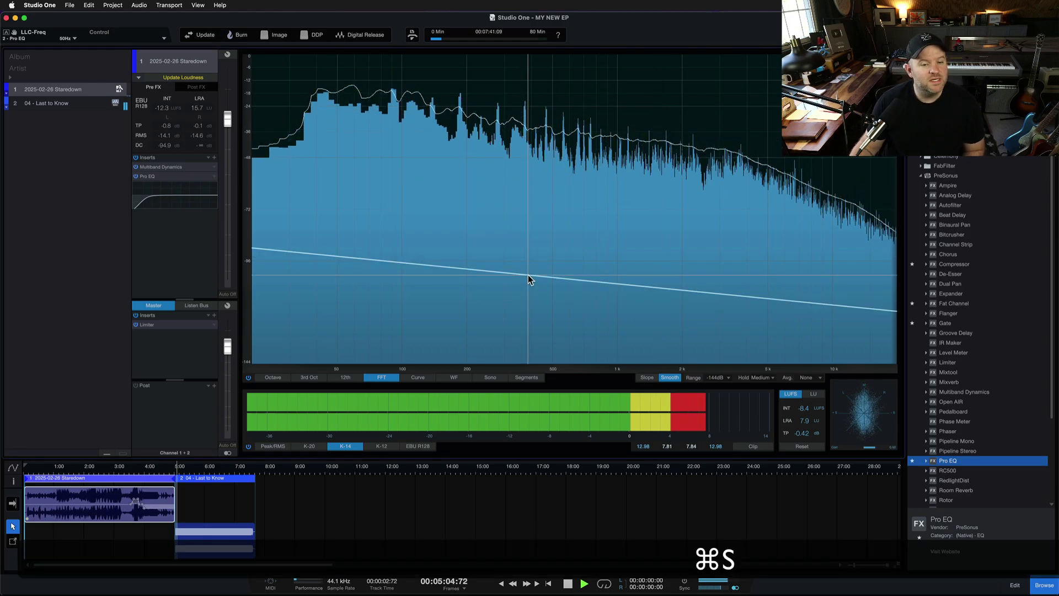
{"action": "key", "text": "space"}
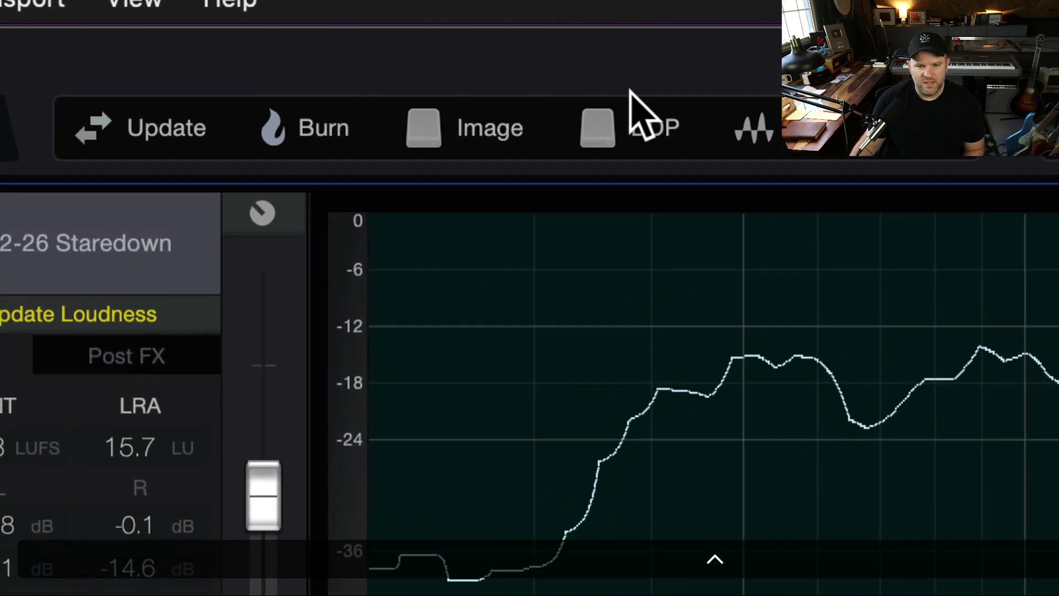
- Set up a Digital Release with both tracks included and Wave File and MP3 File as the formats
{"action": "left_click", "coordinate": [836, 156]}
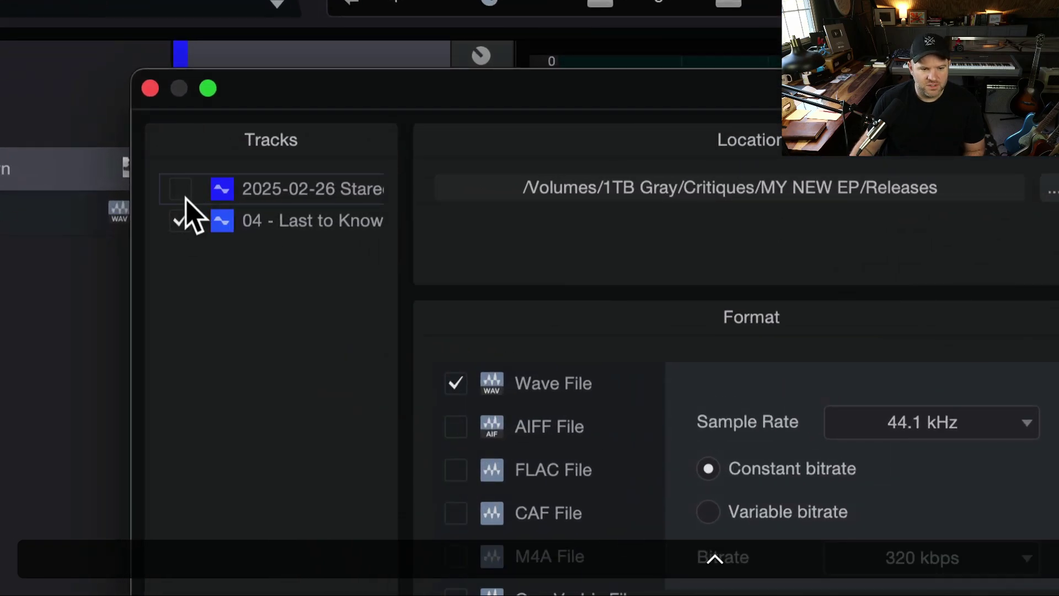
{"action": "left_click", "coordinate": [180, 219]}
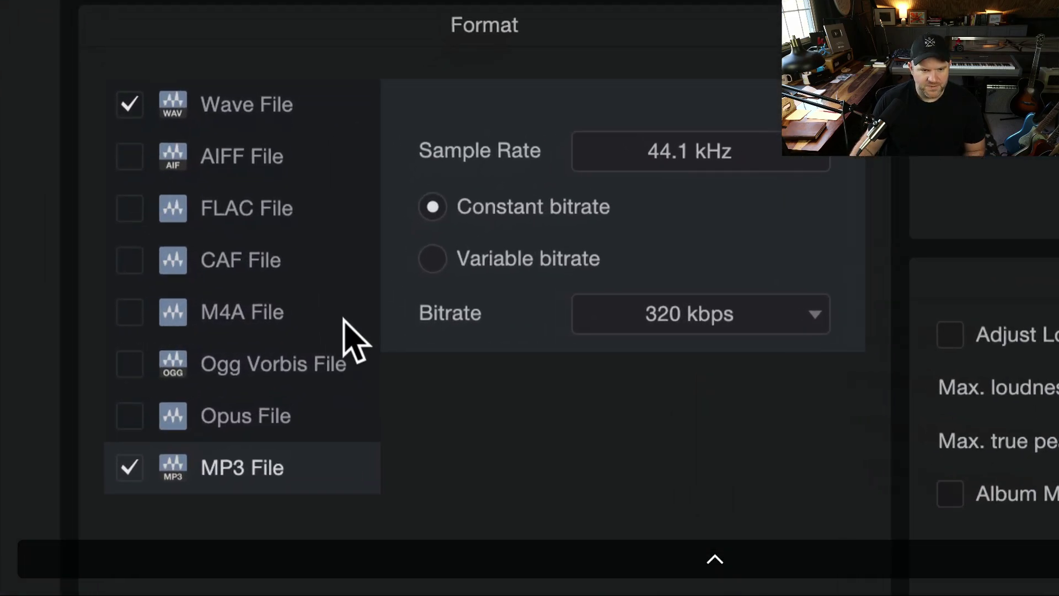
{"action": "left_click", "coordinate": [315, 262]}
{"action": "left_click", "coordinate": [253, 455]}
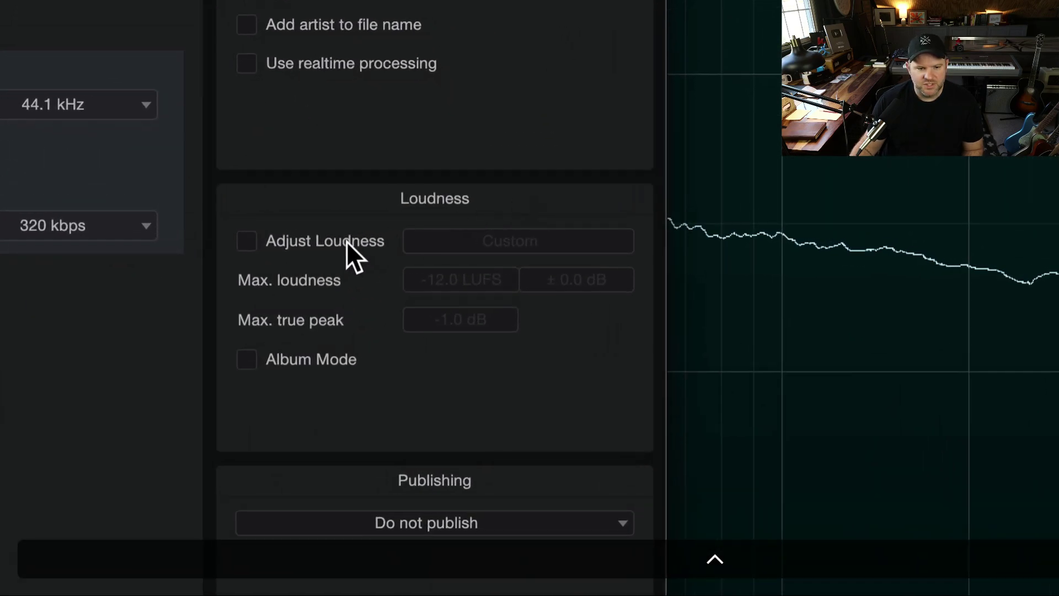
- Enable Adjust Loudness for the release and choose the Streaming preset with -14.0 LUFS and a -1.0 dB true peak
{"action": "left_click", "coordinate": [253, 243]}
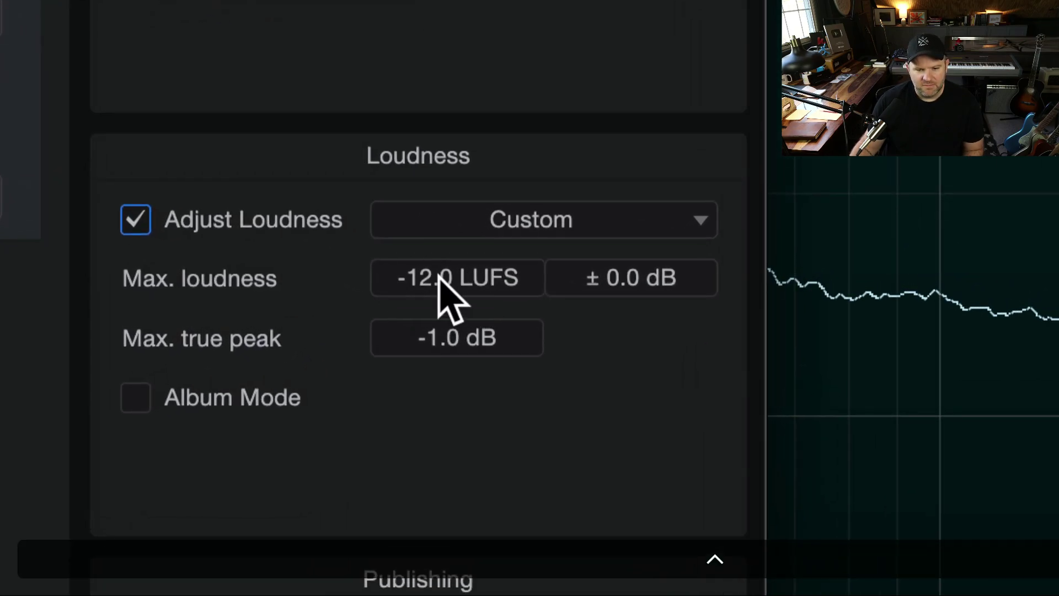
{"action": "left_click", "coordinate": [462, 229]}
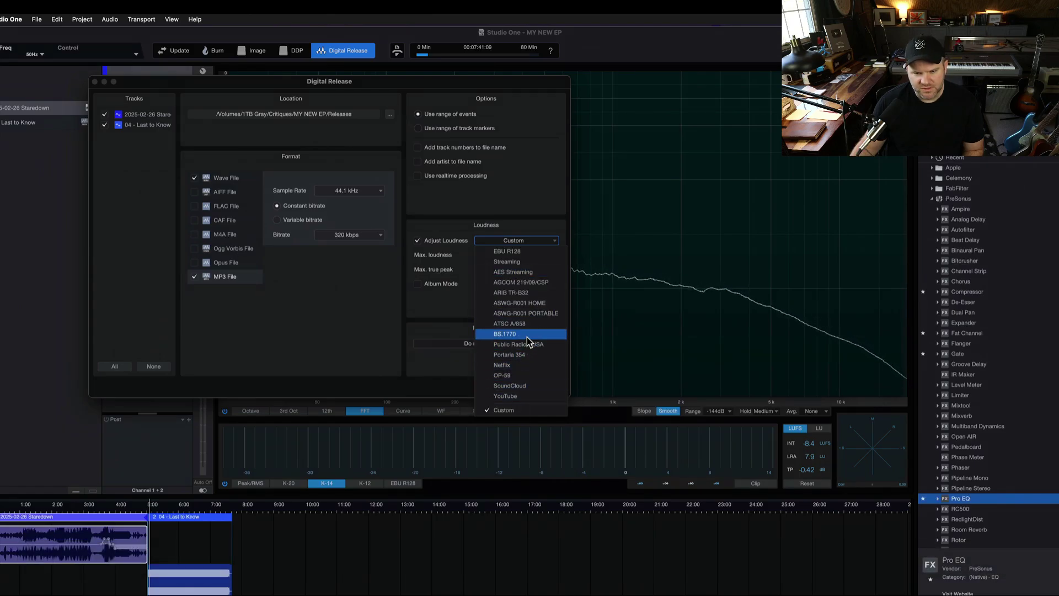
{"action": "left_click", "coordinate": [524, 240]}
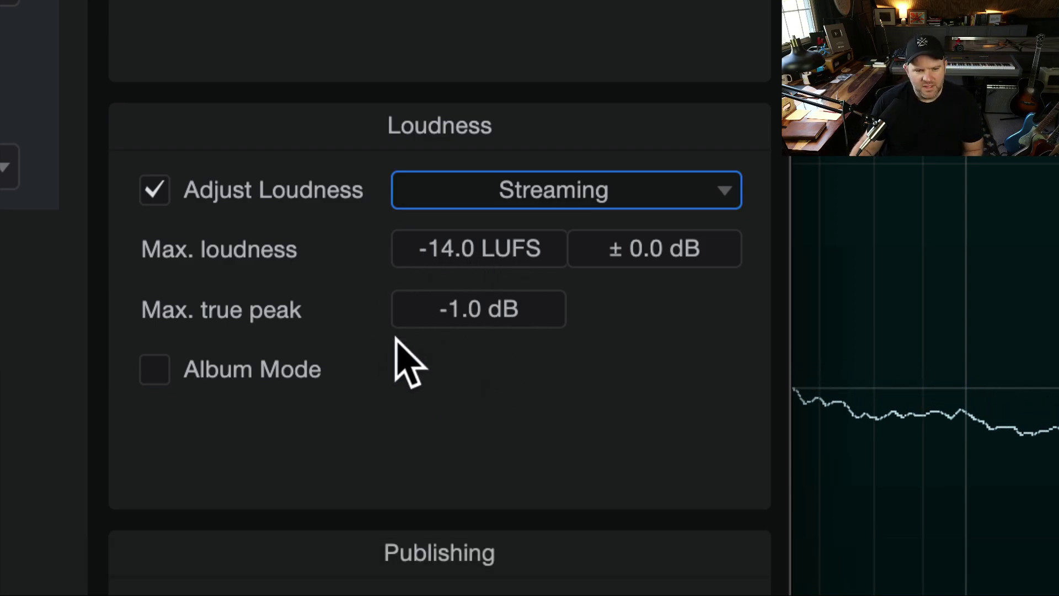
- Try Album Mode on and off again, and turn off Adjust Loudness for the release
{"action": "left_click", "coordinate": [160, 369]}
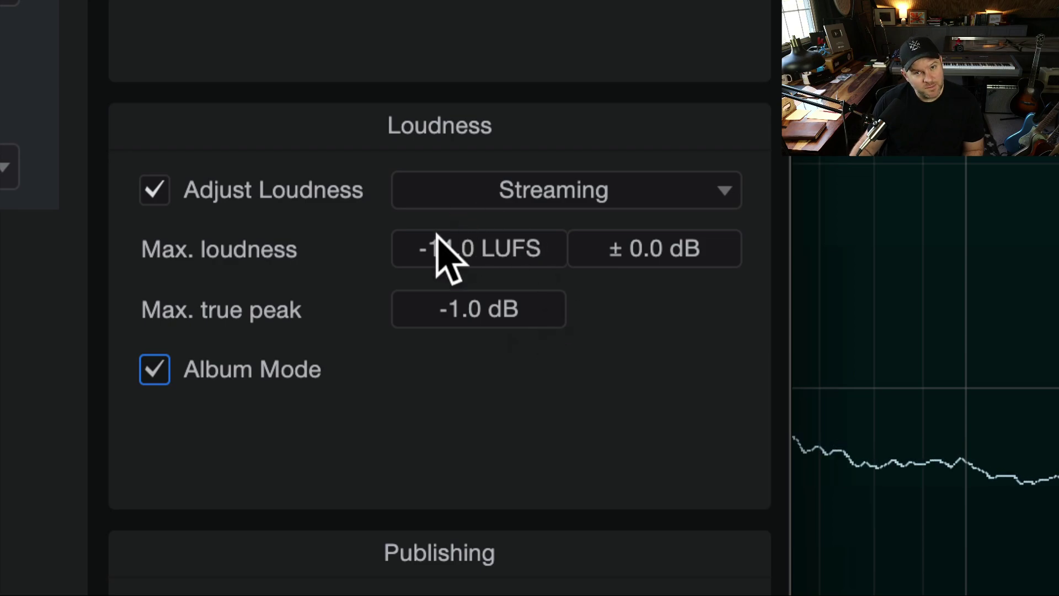
{"action": "left_click", "coordinate": [150, 367]}
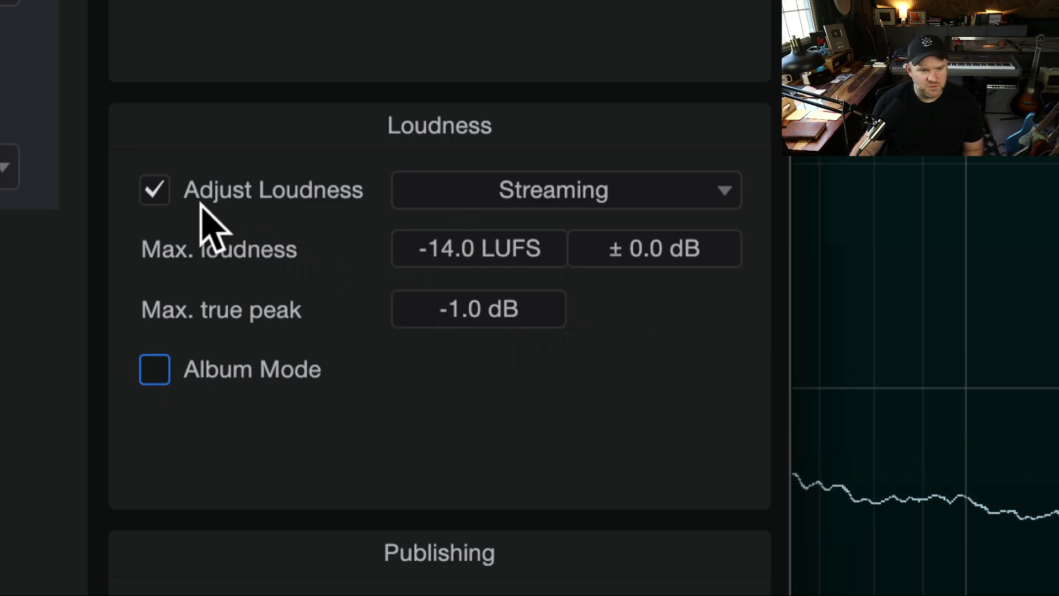
{"action": "left_click", "coordinate": [158, 189]}
{"action": "left_click", "coordinate": [157, 188]}
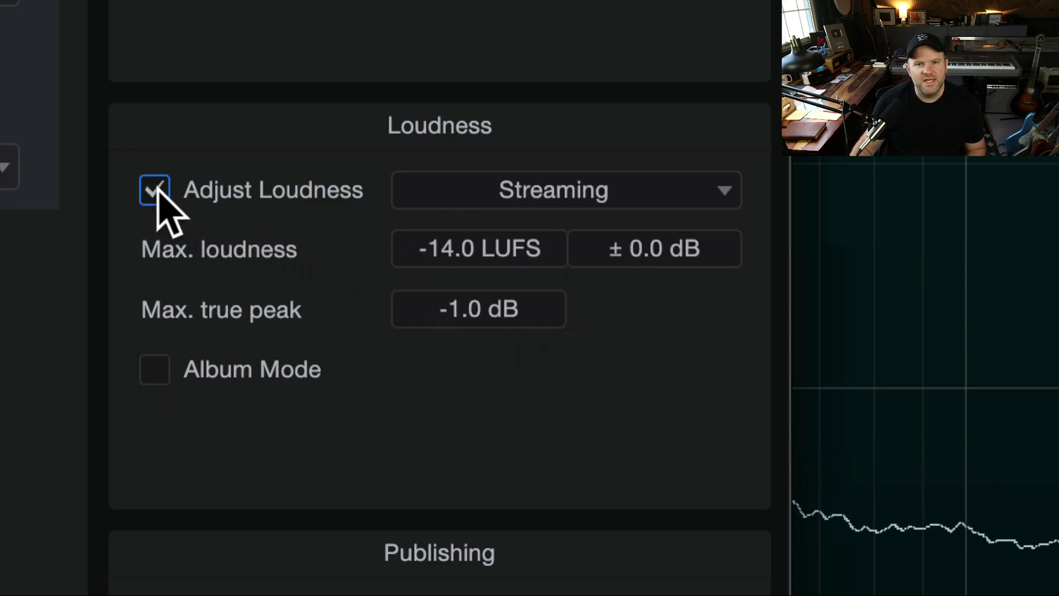
{"action": "left_click", "coordinate": [157, 189]}
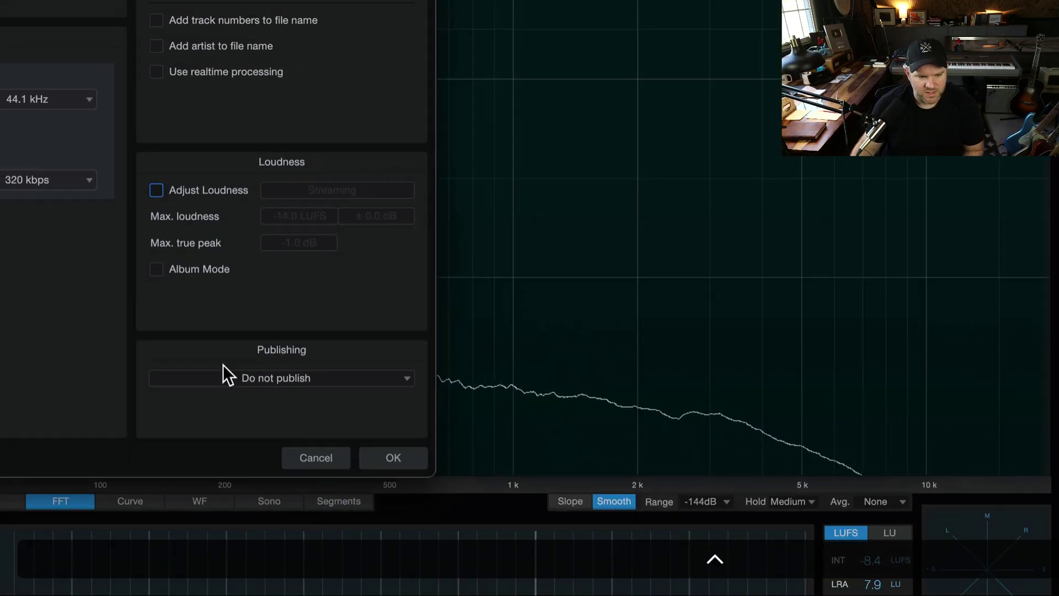
- Look through the release's publishing destinations, keeping Do not publish selected
{"action": "left_click", "coordinate": [299, 589]}
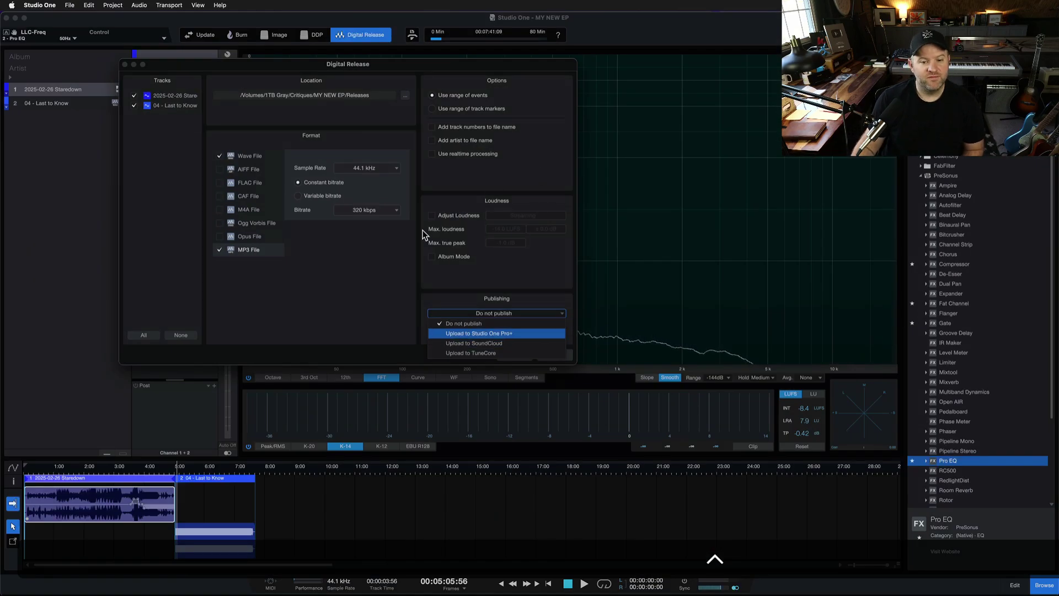
{"action": "left_click", "coordinate": [331, 270]}
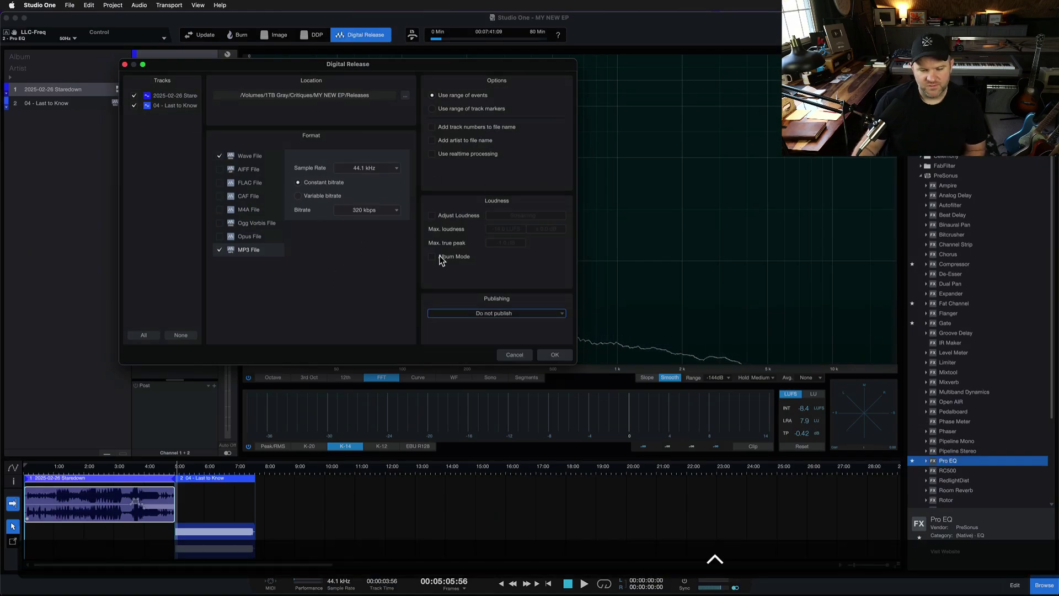
- Cancel the Digital Release setup, update the project's mastering files, and save the project
{"action": "left_click", "coordinate": [522, 356]}
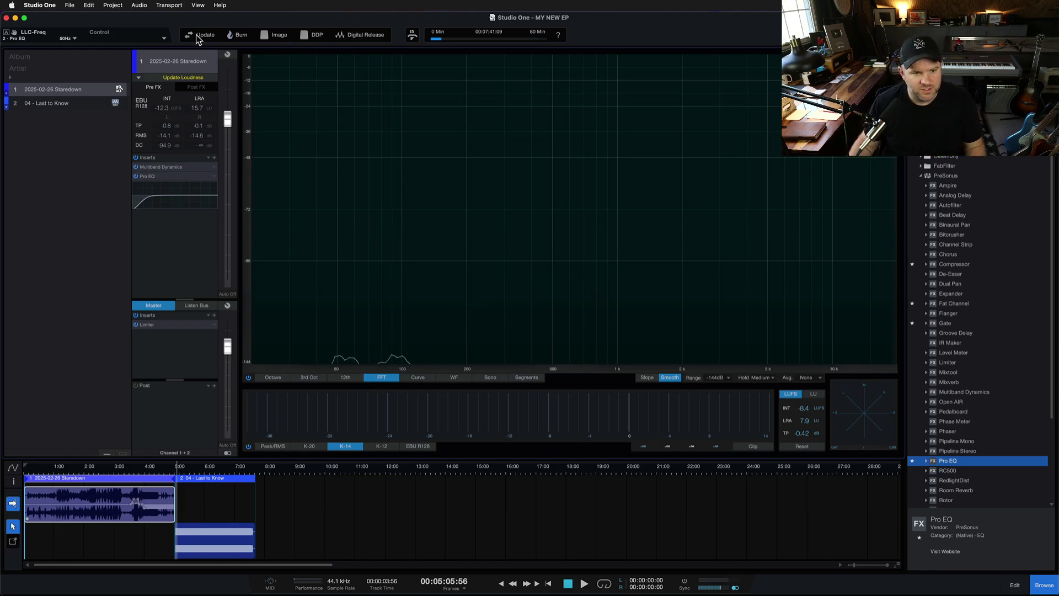
{"action": "left_click", "coordinate": [198, 39]}
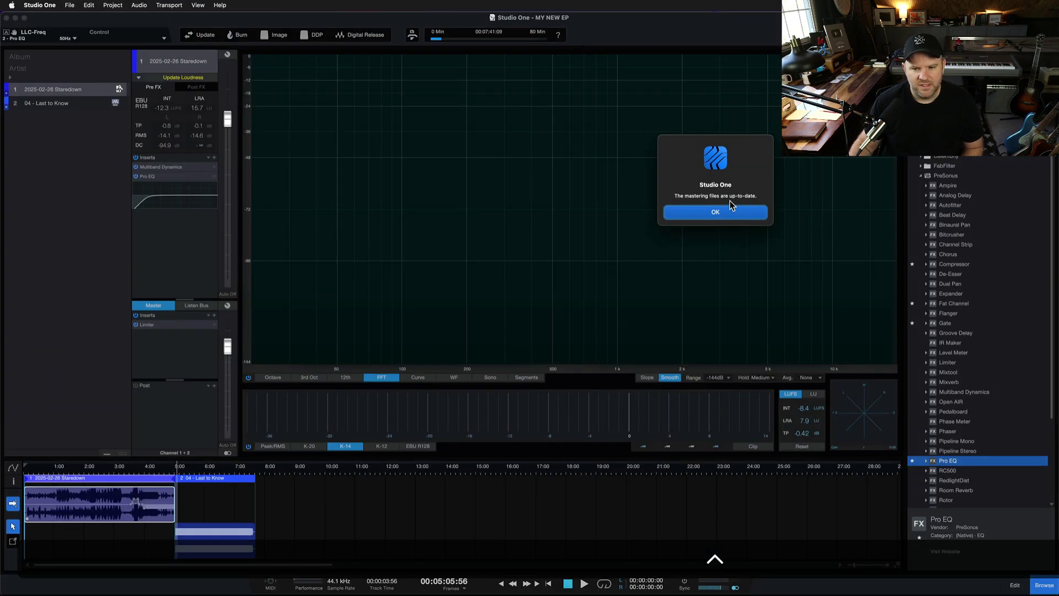
{"action": "left_click", "coordinate": [717, 212]}
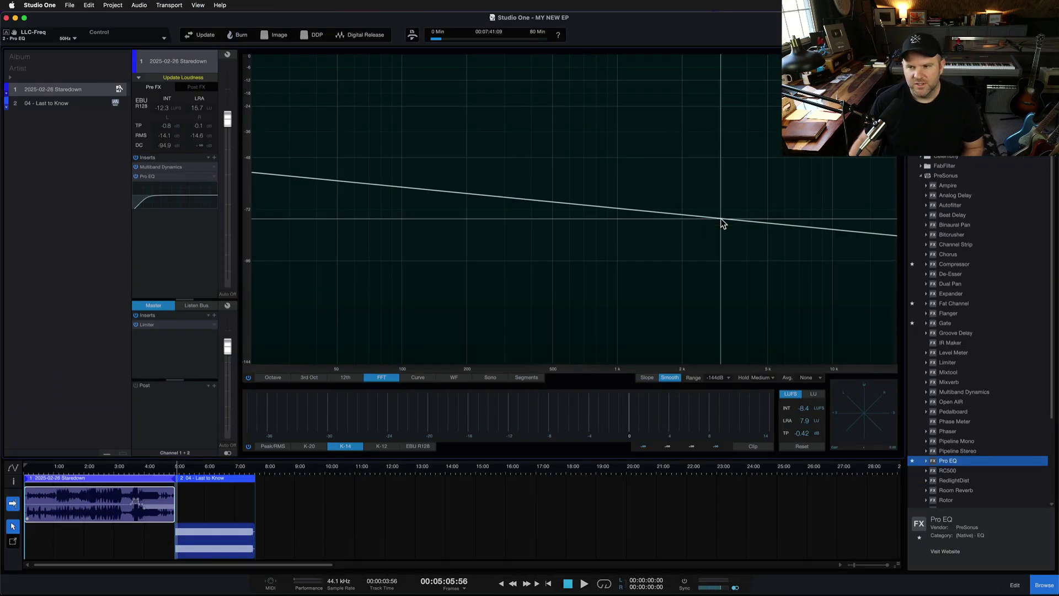
{"action": "key", "text": "super+s"}
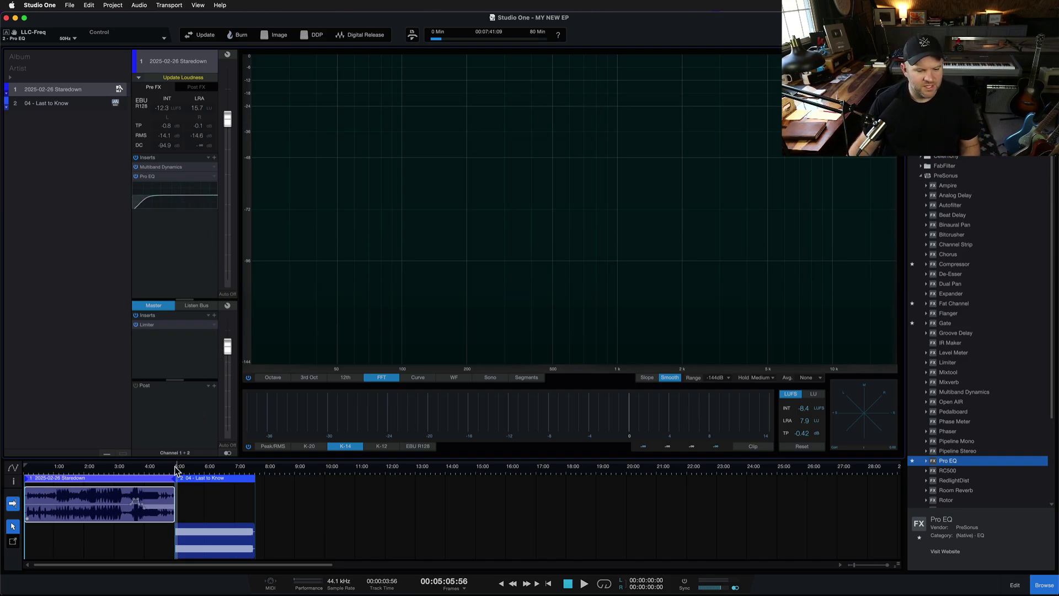
- Try moving the start of 04 - Last to Know earlier to overlap the end of 2025-02-26 Staredown, and undo the moves
{"action": "left_click_drag", "start_coordinate": [178, 471], "coordinate": [178, 546]}
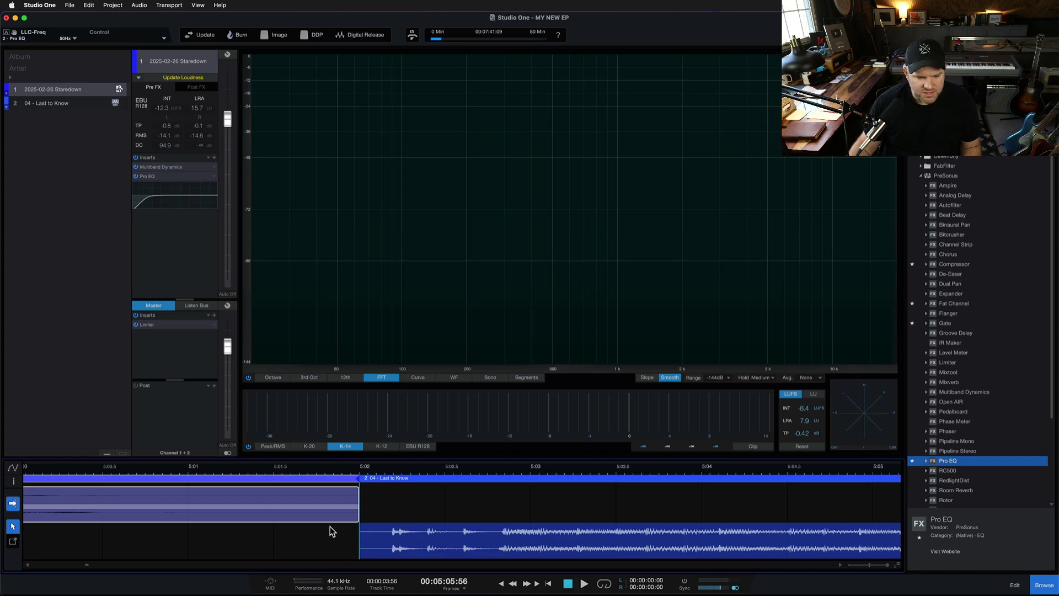
{"action": "mouse_move", "coordinate": [371, 539]}
{"action": "left_mouse_down"}
{"action": "mouse_move", "coordinate": [458, 549]}
{"action": "mouse_move", "coordinate": [296, 547]}
{"action": "mouse_move", "coordinate": [400, 541]}
{"action": "mouse_move", "coordinate": [386, 541]}
{"action": "left_mouse_up"}
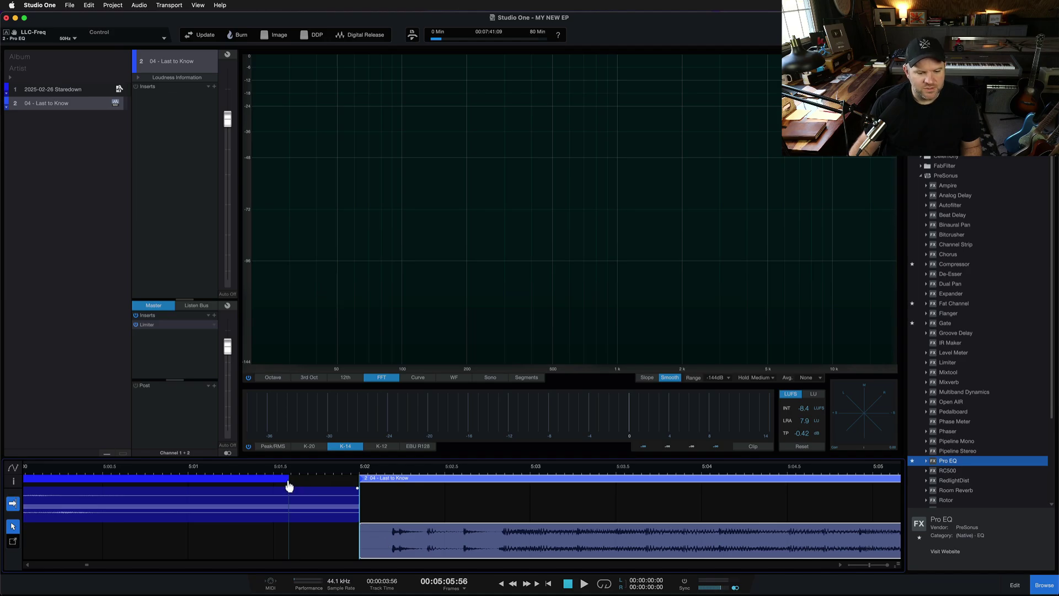
{"action": "mouse_move", "coordinate": [289, 486]}
{"action": "left_mouse_down"}
{"action": "mouse_move", "coordinate": [418, 486]}
{"action": "mouse_move", "coordinate": [367, 481]}
{"action": "left_mouse_up"}
{"action": "key", "text": "super+z"}
{"action": "key", "text": "super+z"}
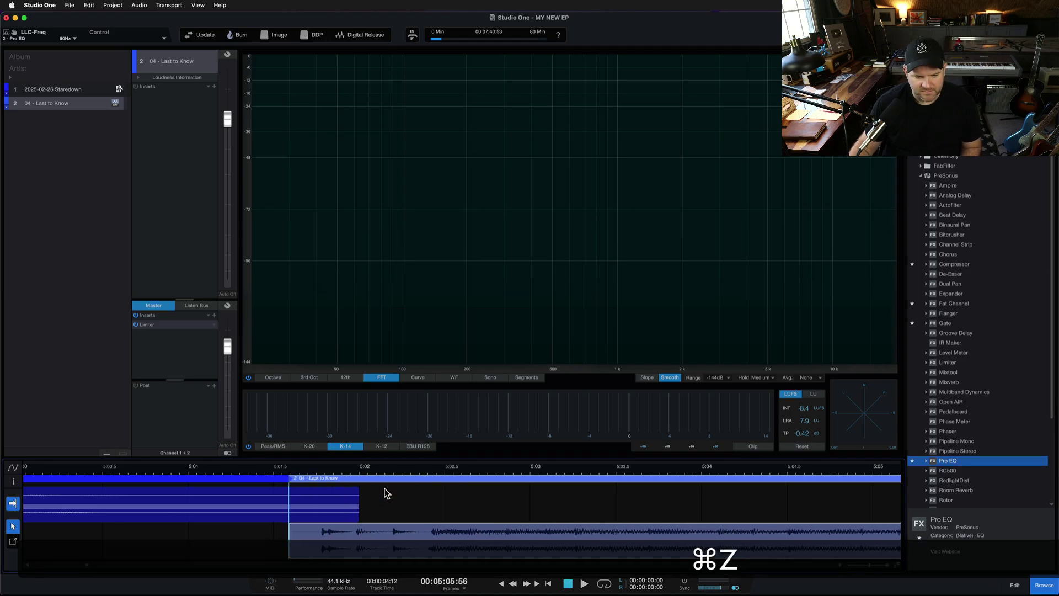
{"action": "key", "text": "super+z"}
{"action": "key", "text": "super+z"}
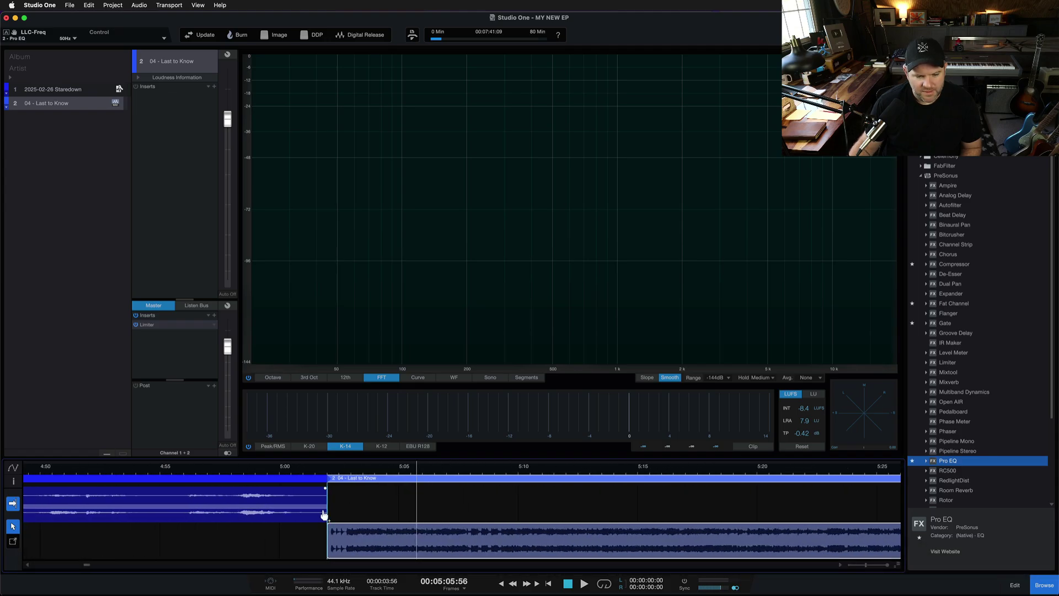
- Select the 2025-02-26 Staredown track and place the playback position at about 1:04
{"action": "scroll", "coordinate": [277, 502], "scroll_direction": "down", "scroll_amount": 10}
{"action": "left_click", "coordinate": [276, 502]}
{"action": "scroll", "coordinate": [277, 502], "scroll_direction": "down", "scroll_amount": 6}
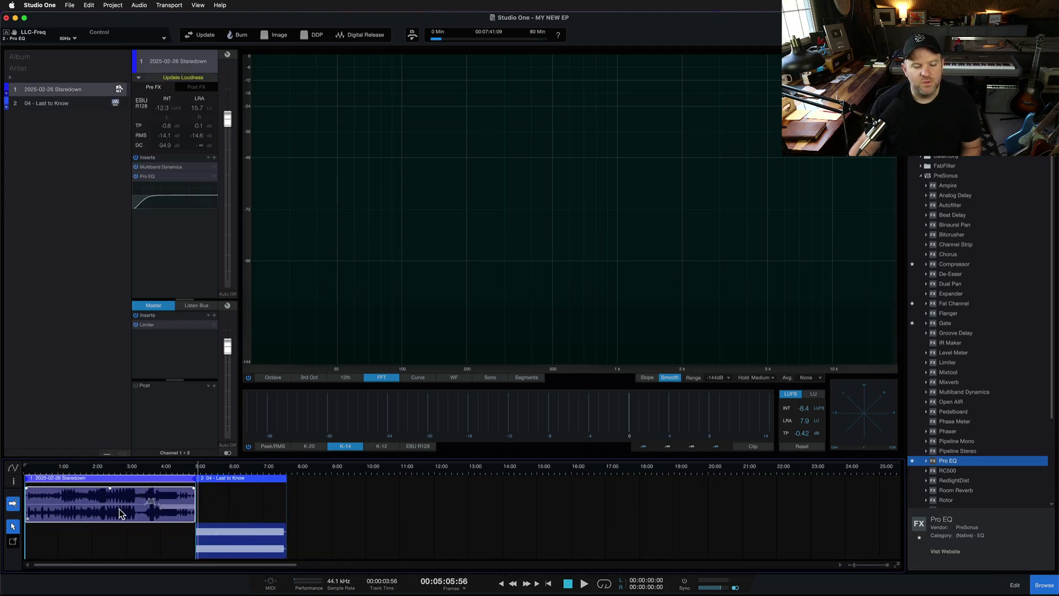
{"action": "key", "text": "super"}
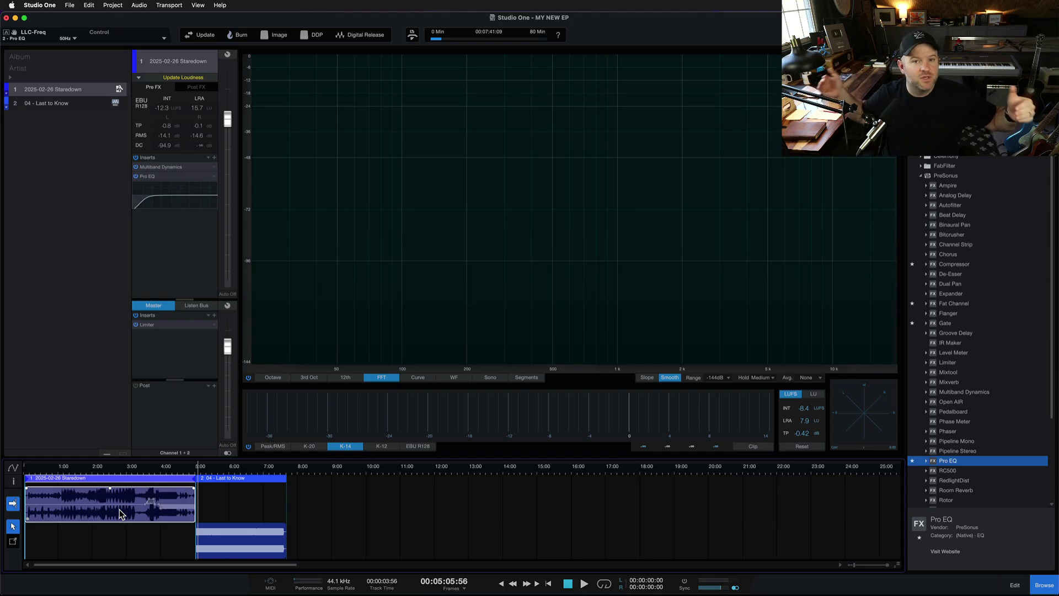
{"action": "left_click", "coordinate": [60, 468]}
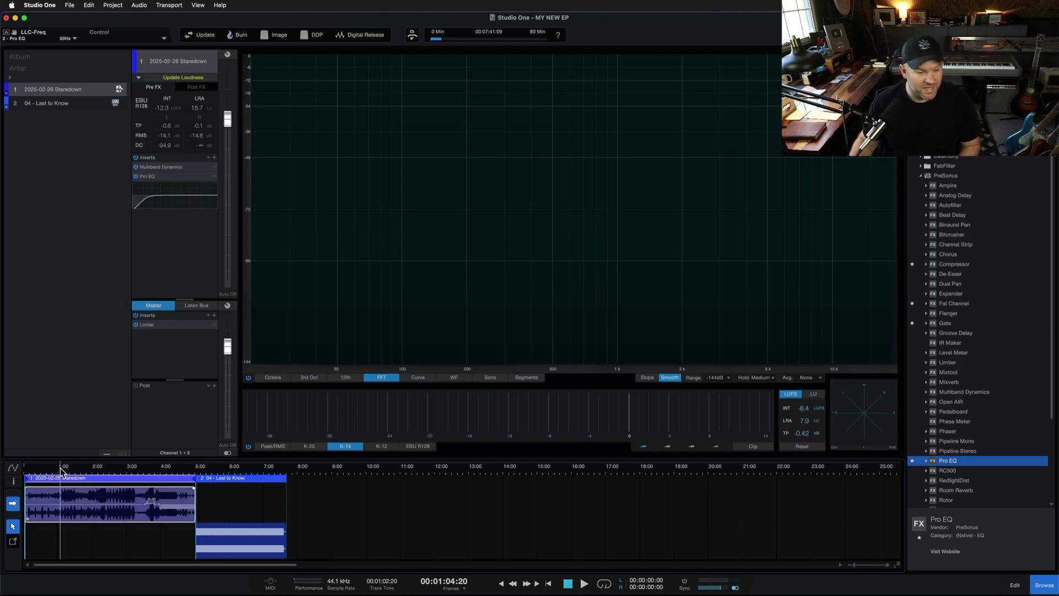